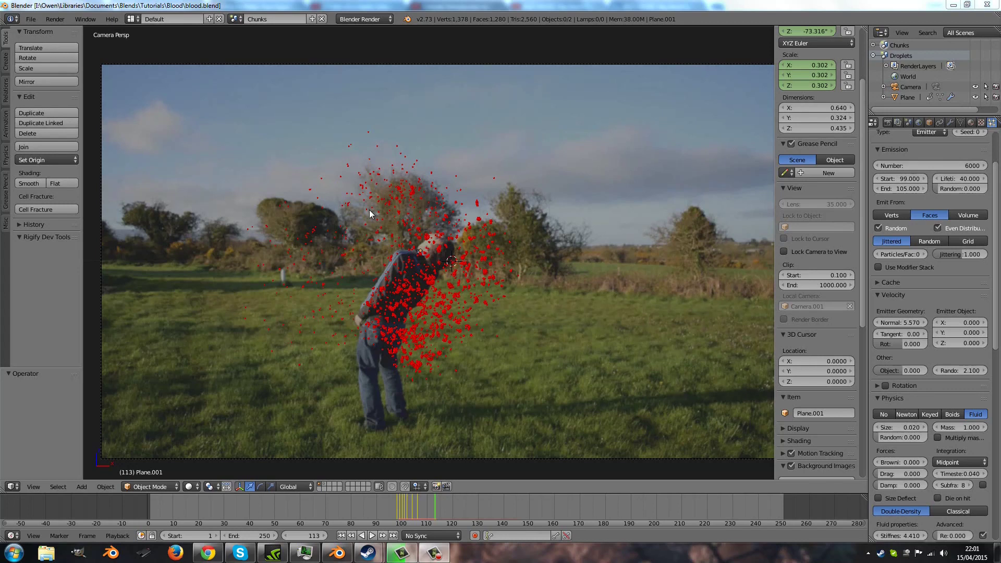
Switch to the Droplets scene, make a Full Copy, and rename the copy 'Mist'
click(236, 20)
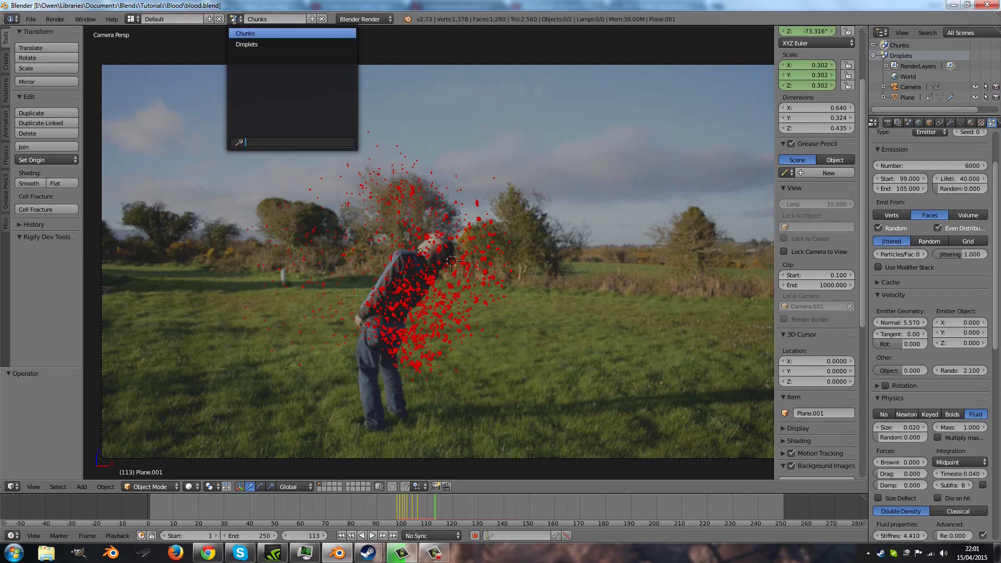
click(249, 46)
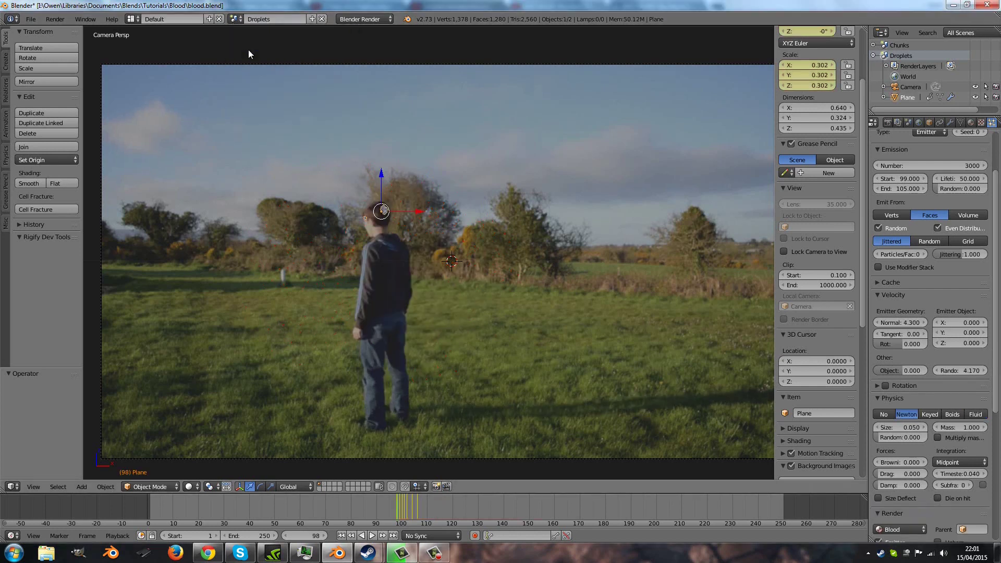
click(313, 22)
click(295, 85)
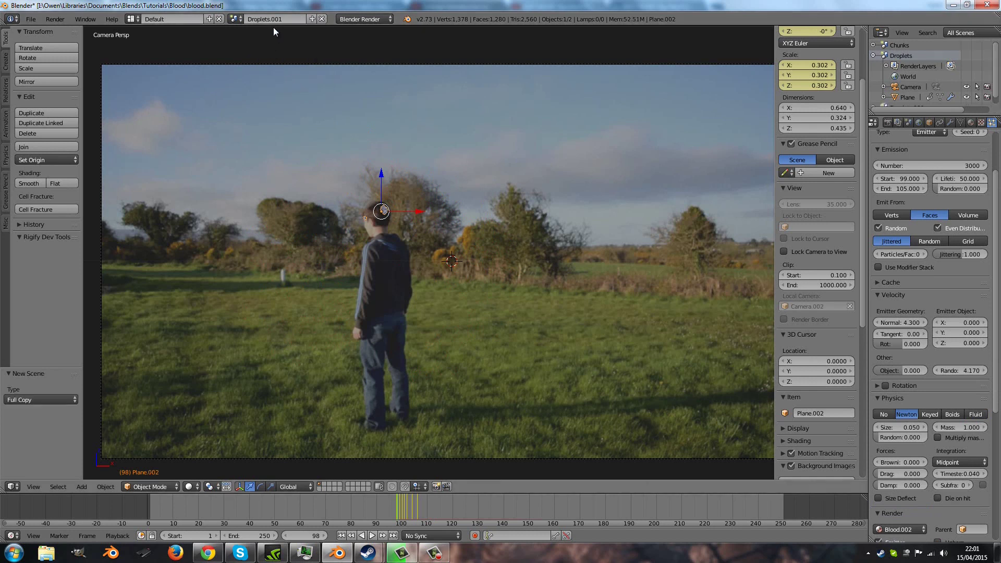
click(286, 18)
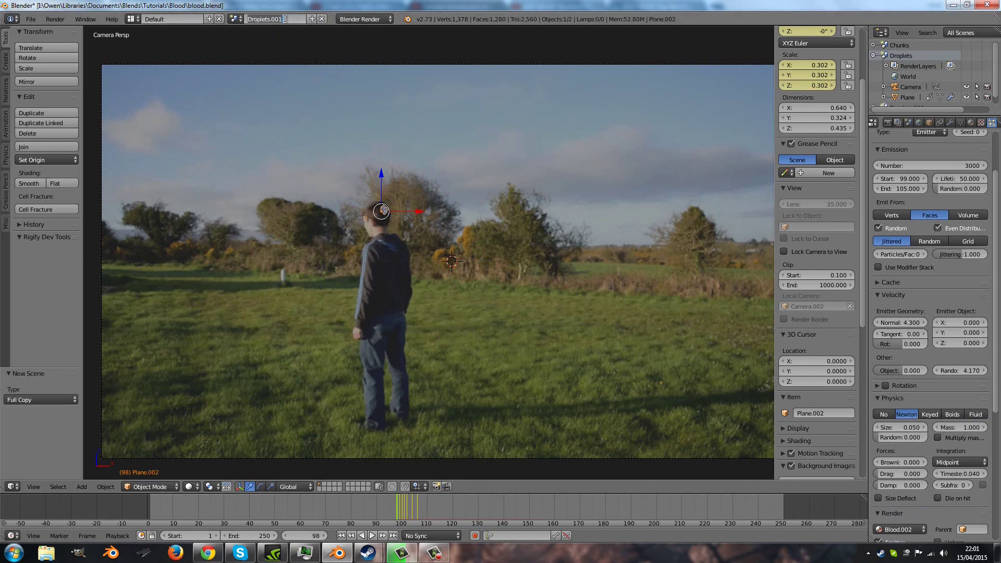
text(Mist)
key(Return)
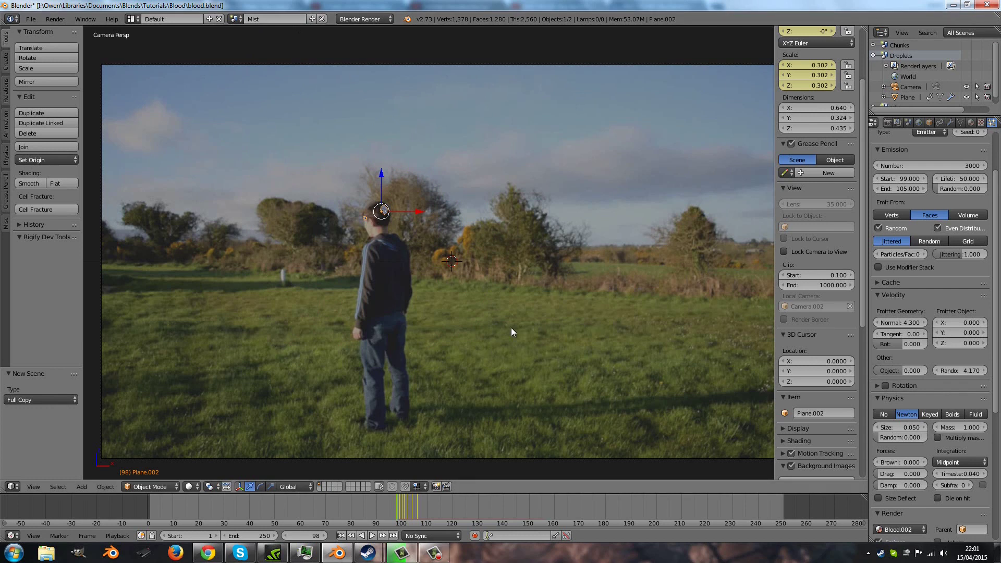
Give the emitter new particle settings emitting 500 particles and preview the playback
scroll(961, 255, up, 3)
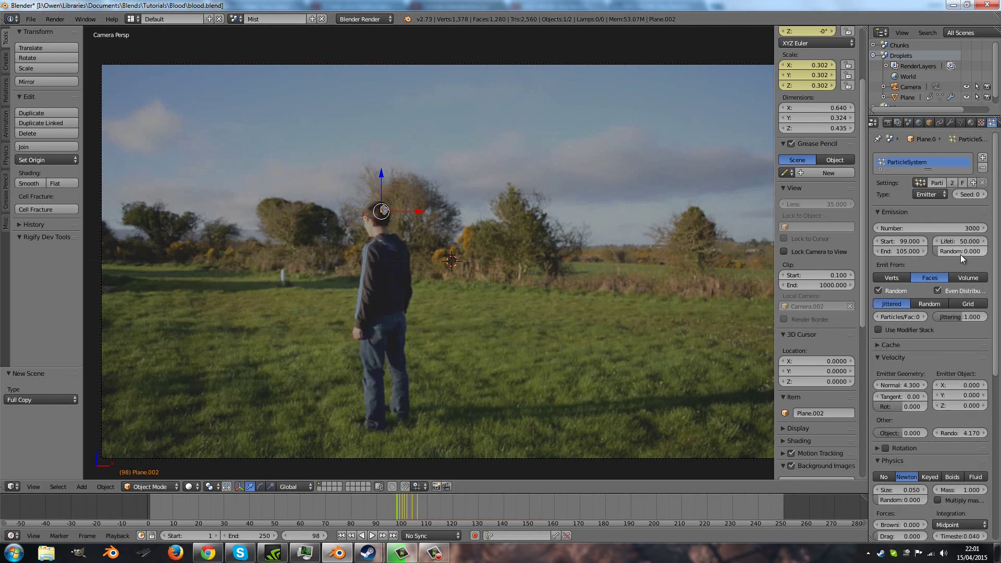
click(972, 182)
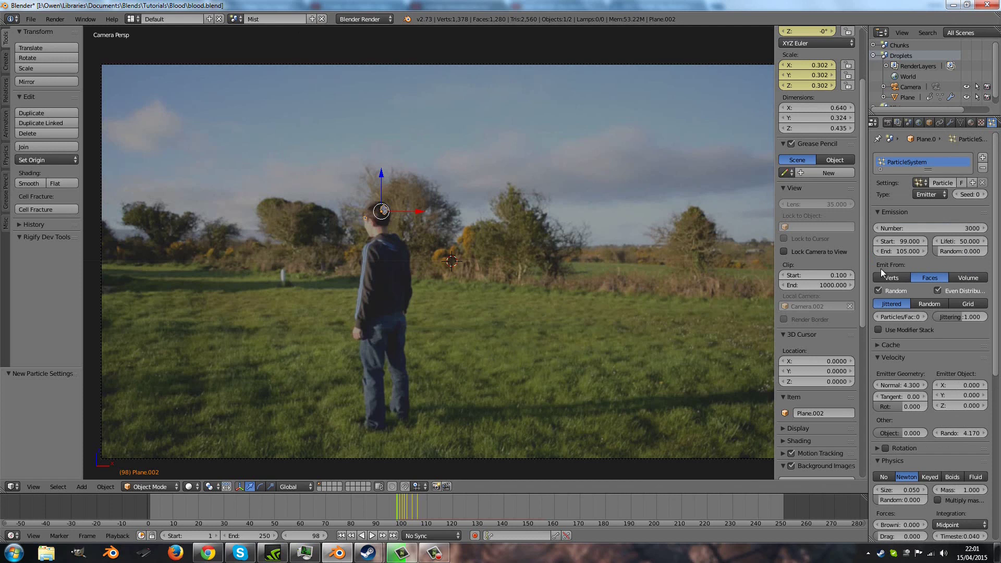
click(942, 227)
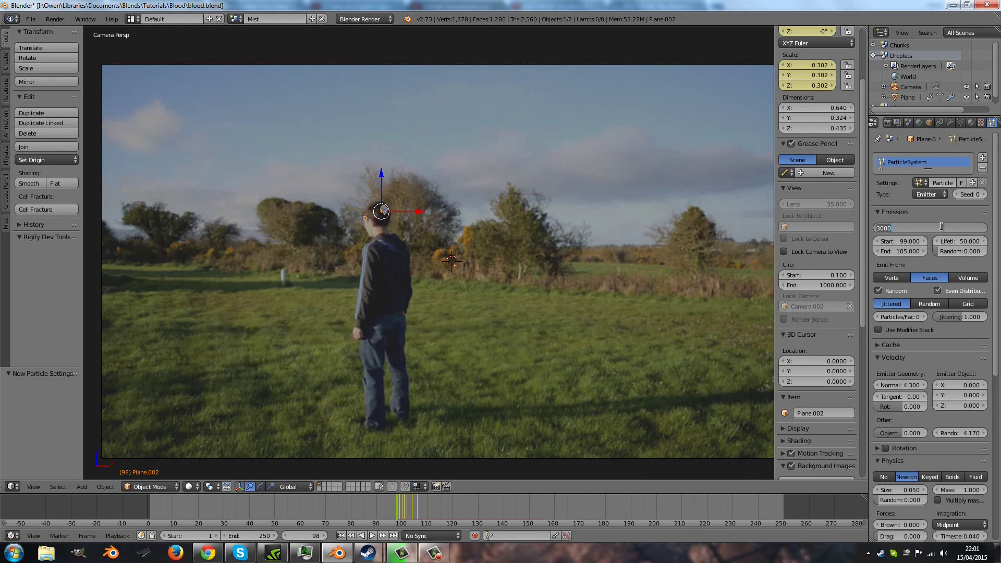
text(500)
key(Return)
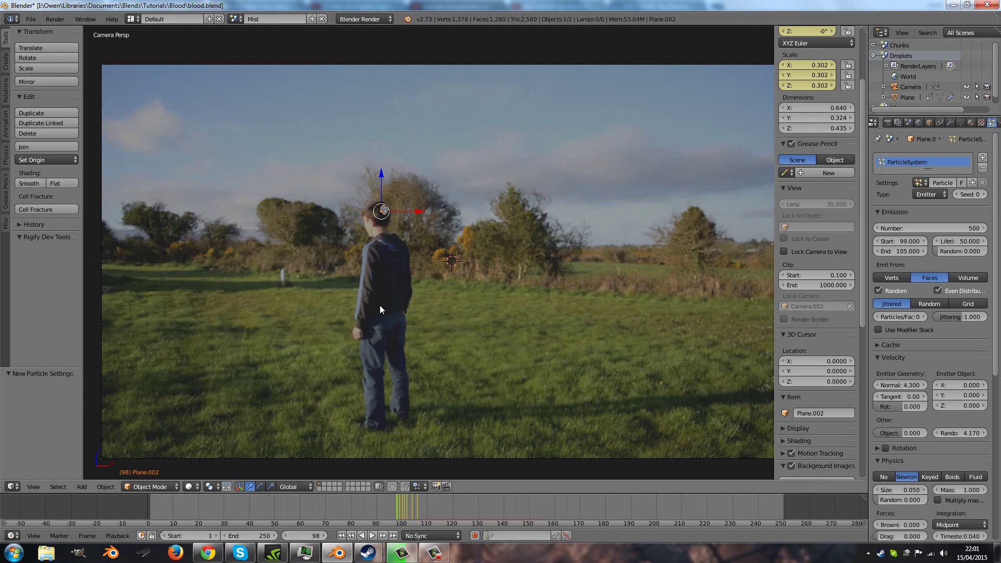
key(alt+a)
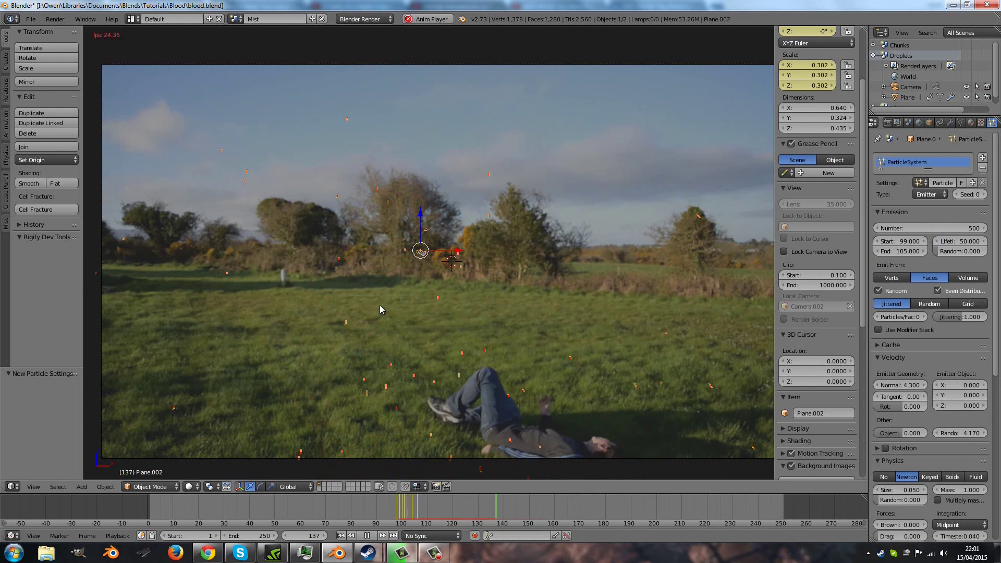
key(alt+a)
Set the particle lifetime to 20 and replay from frame 91 to check it
click(966, 241)
text(20)
key(Return)
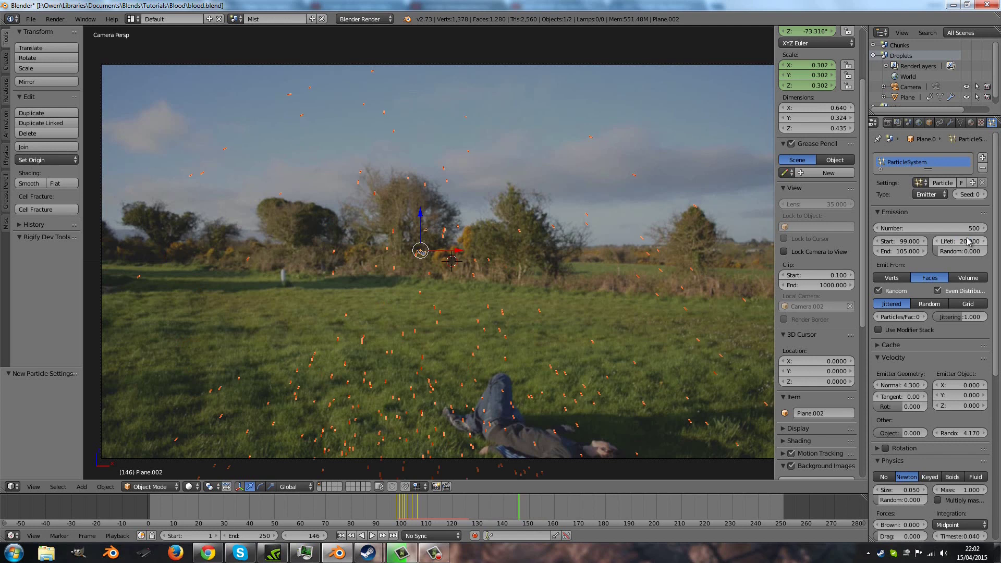
click(378, 505)
key(alt+a)
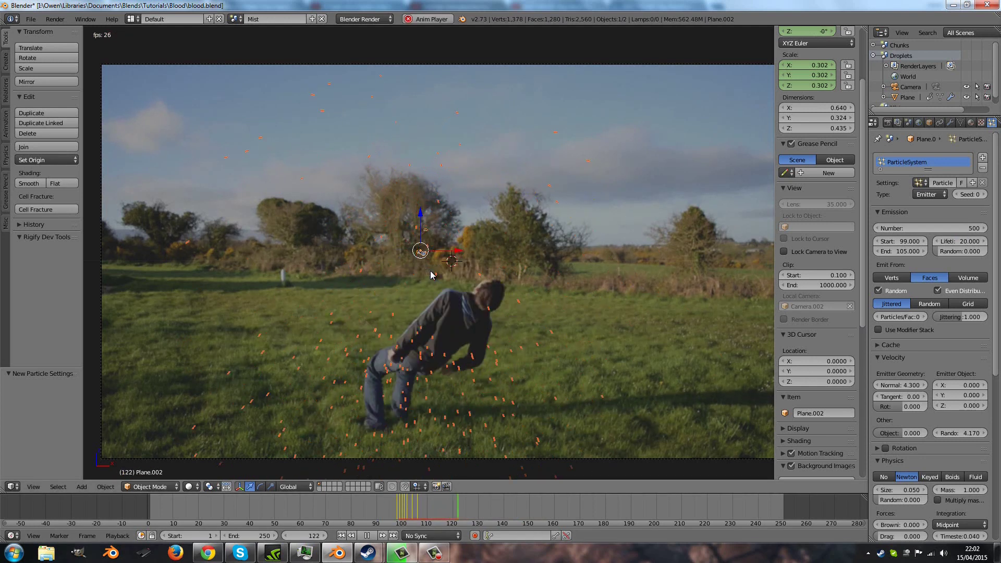
key(alt+a)
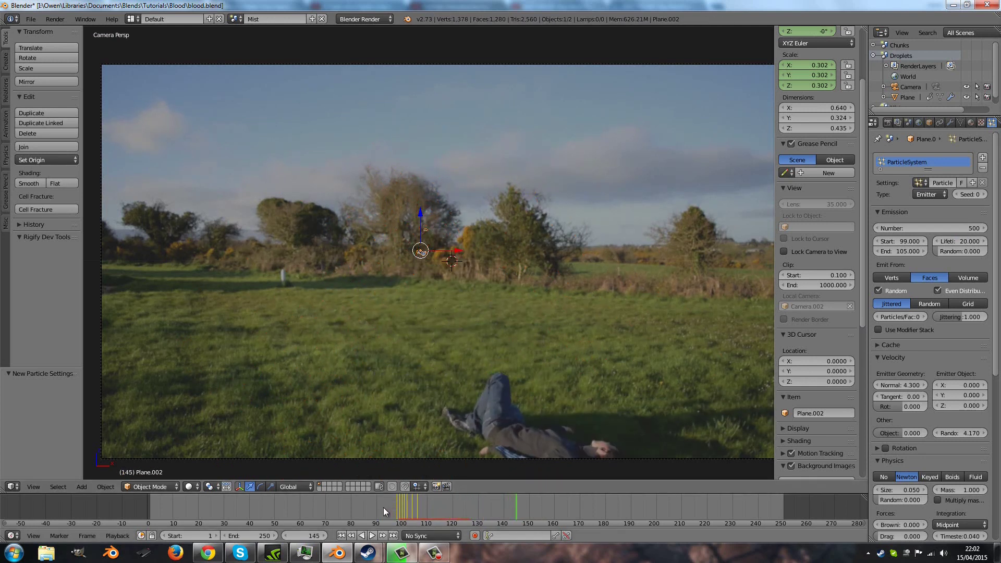
click(382, 506)
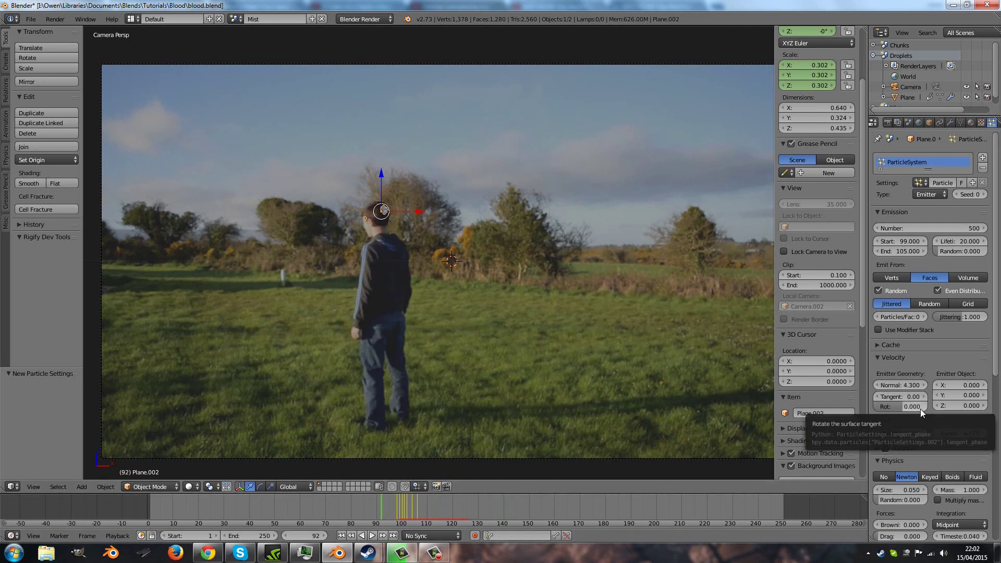
Set particle Render to None and Display to Point, then replay from frame 85
scroll(921, 409, down, 2)
scroll(921, 389, down, 10)
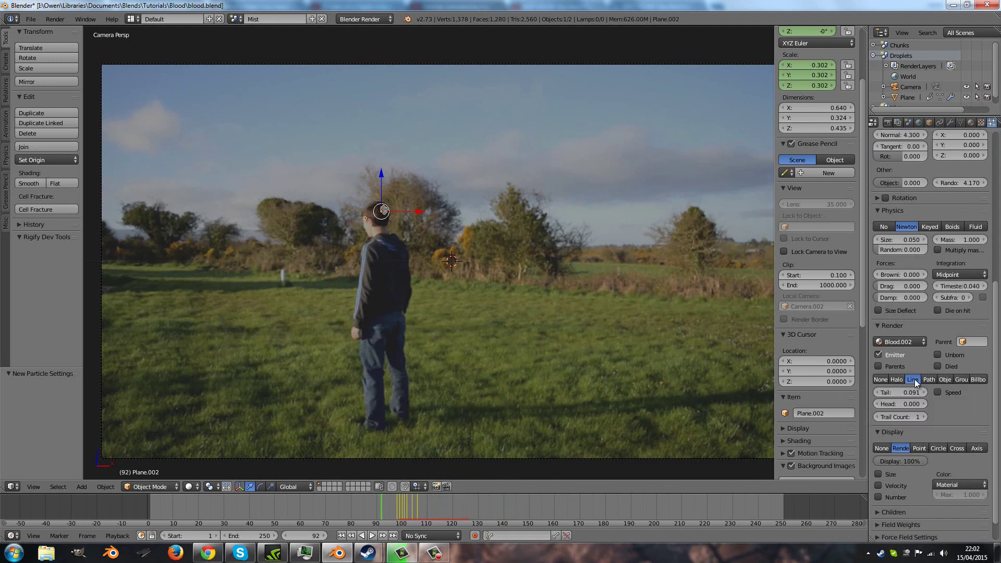
click(885, 379)
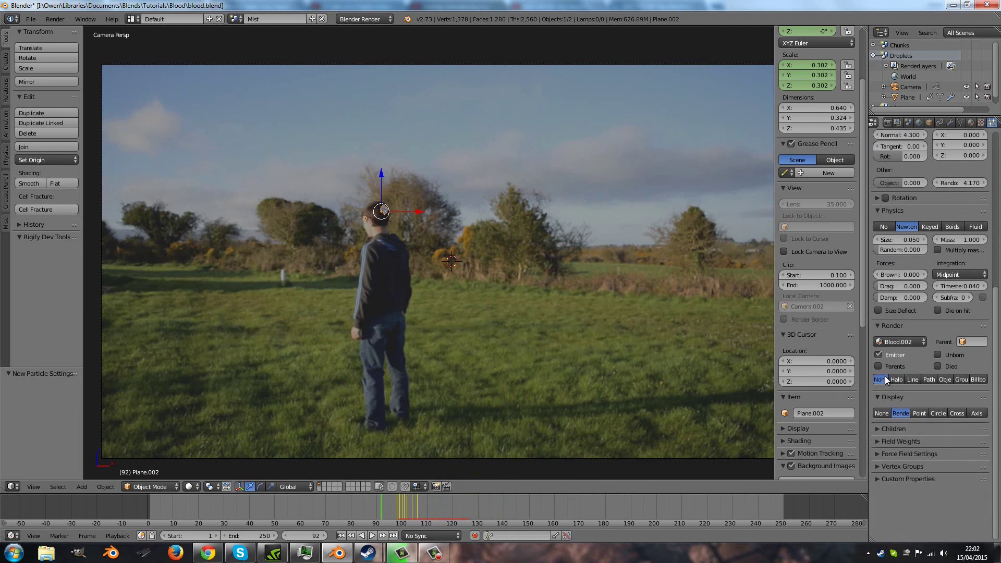
click(917, 413)
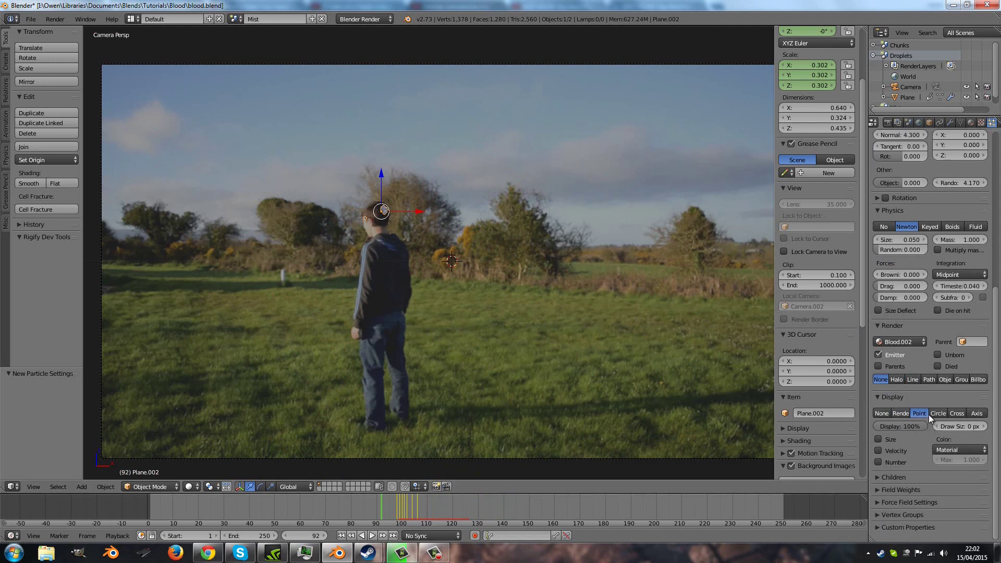
key(alt+a)
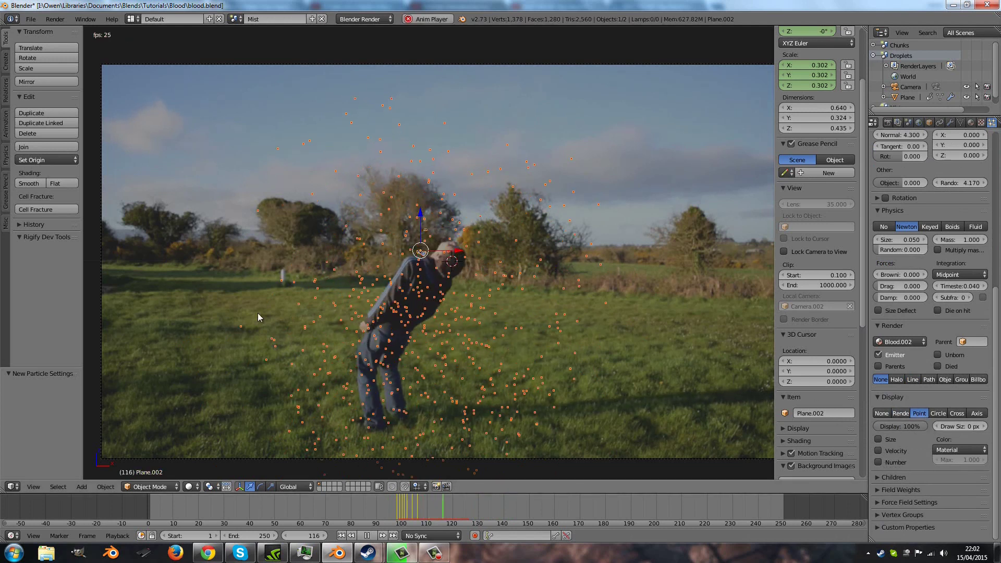
key(alt+a)
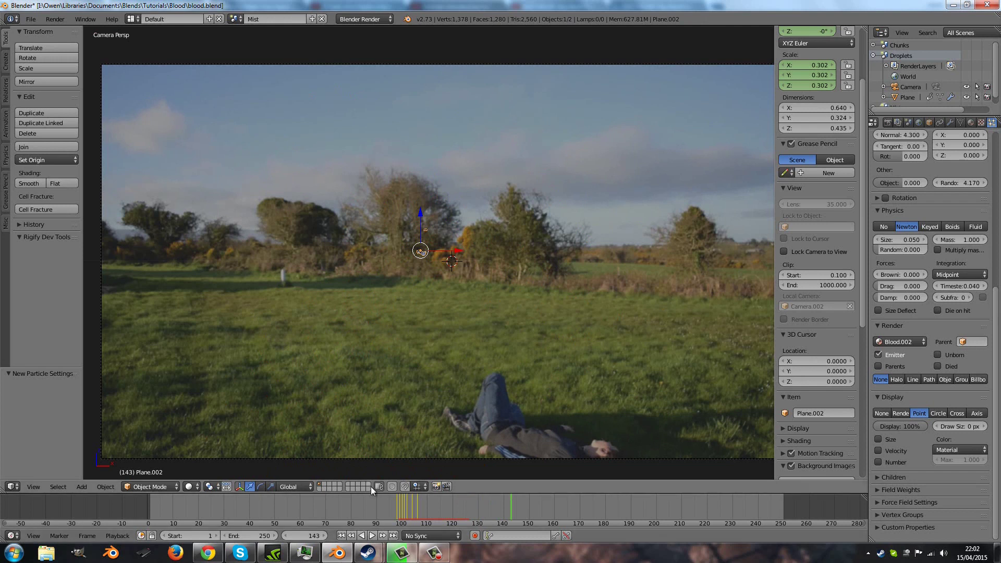
click(364, 504)
key(alt+a)
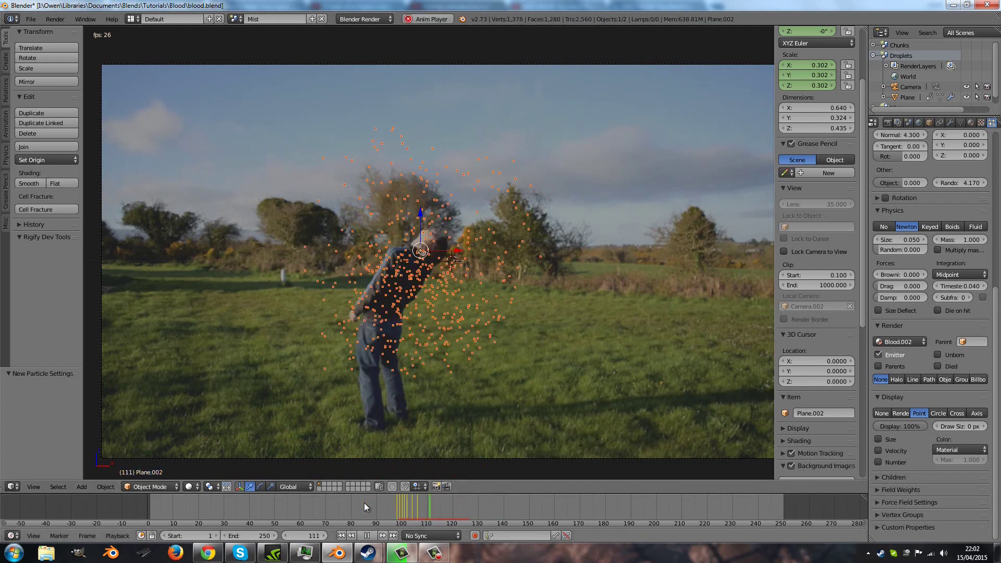
key(Escape)
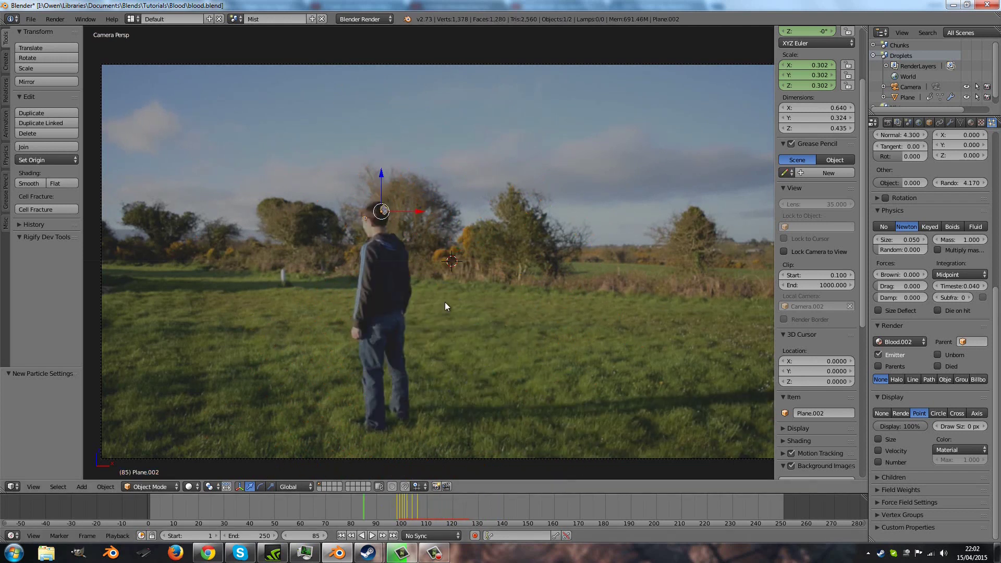
Add a Quick Smoke domain around the emitter, then lower and enlarge it
scroll(445, 302, down, 3)
scroll(445, 302, up, 2)
key(space)
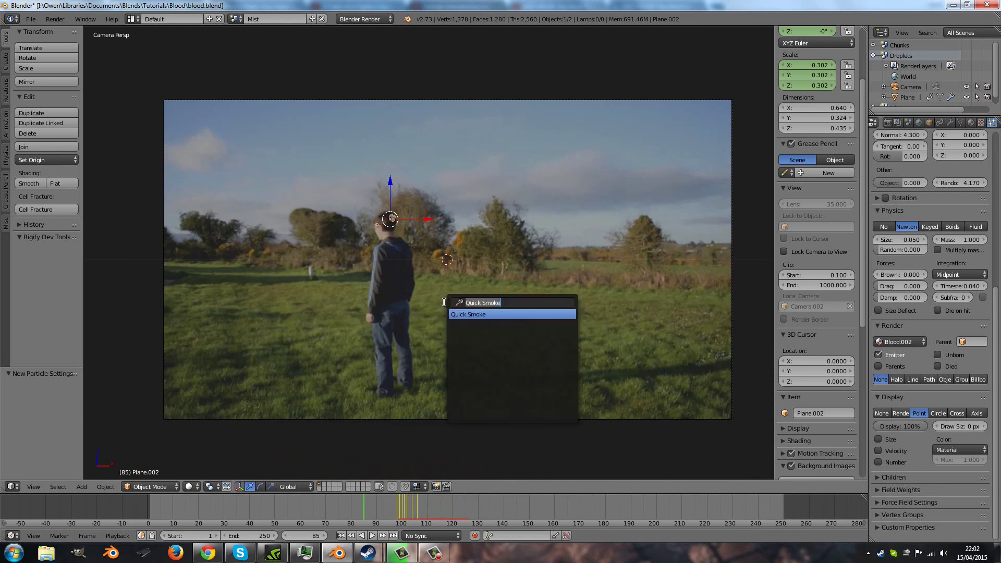
key(Return)
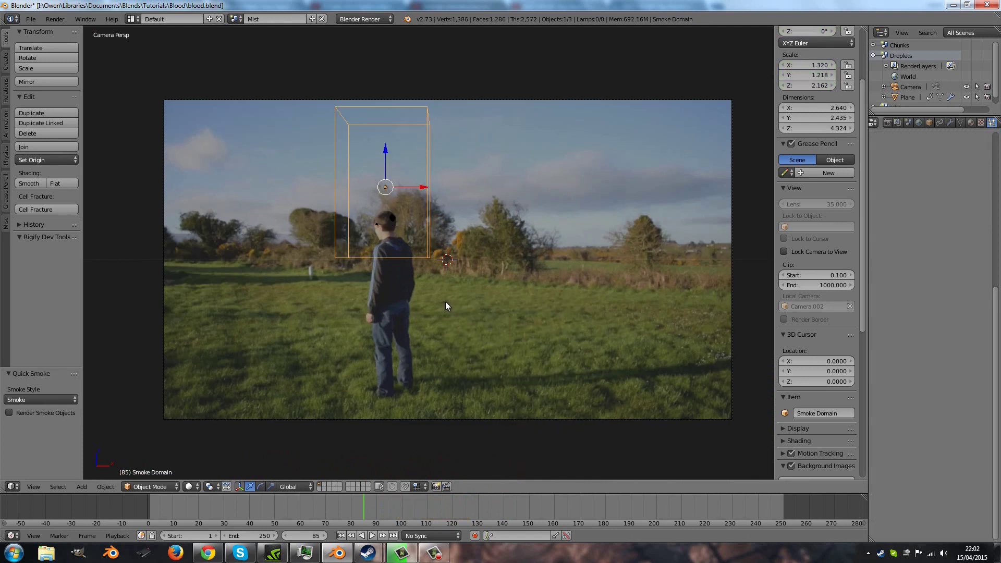
key(g)
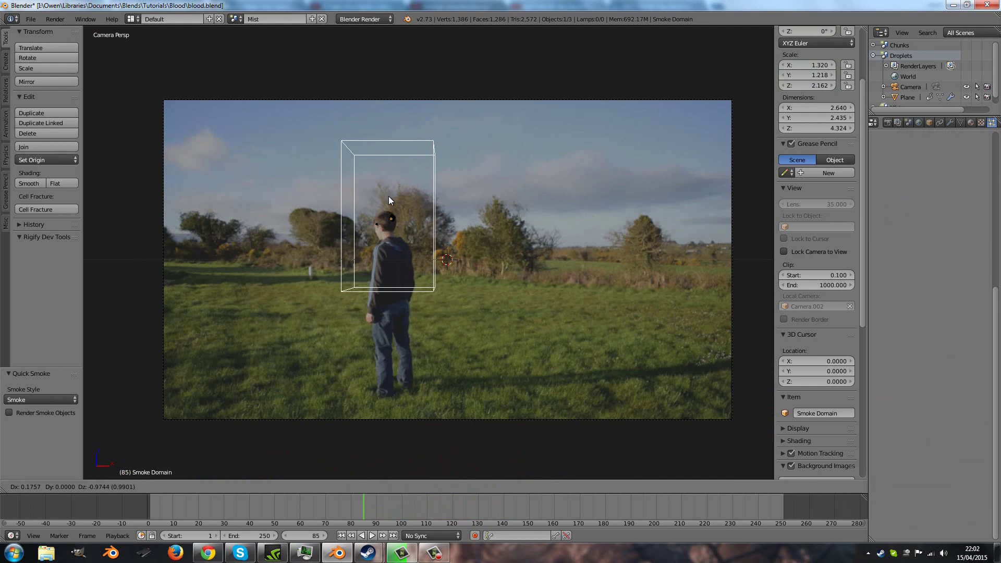
click(389, 196)
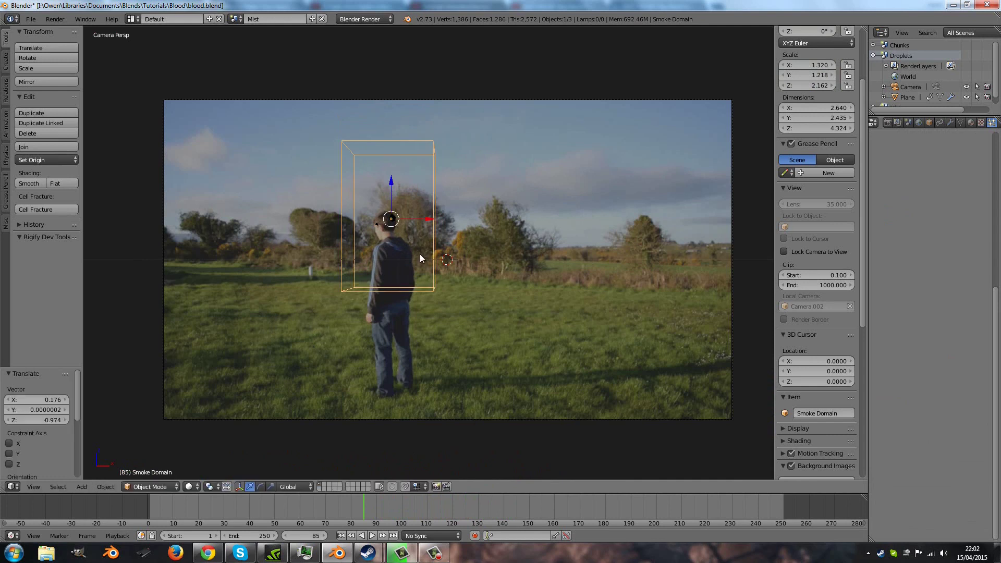
key(s)
click(441, 266)
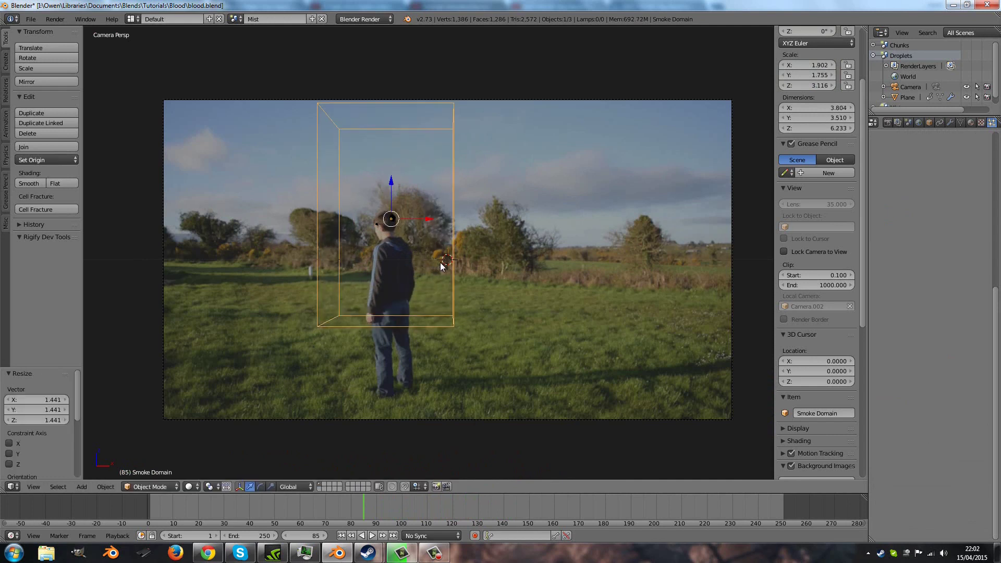
Lower the domain again, widen it with its height locked, and shift it left
key(g)
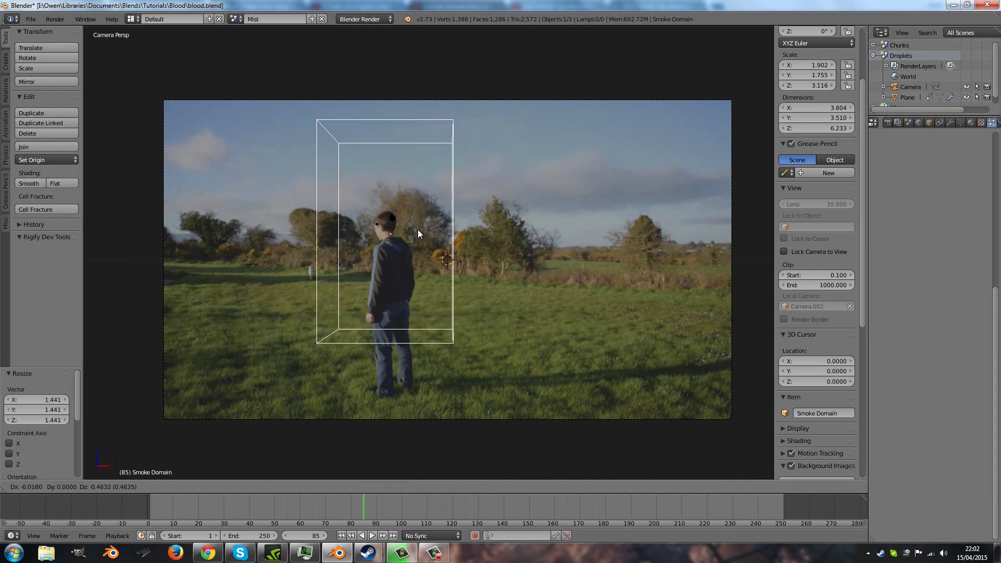
click(417, 229)
key(s)
key(shift+z)
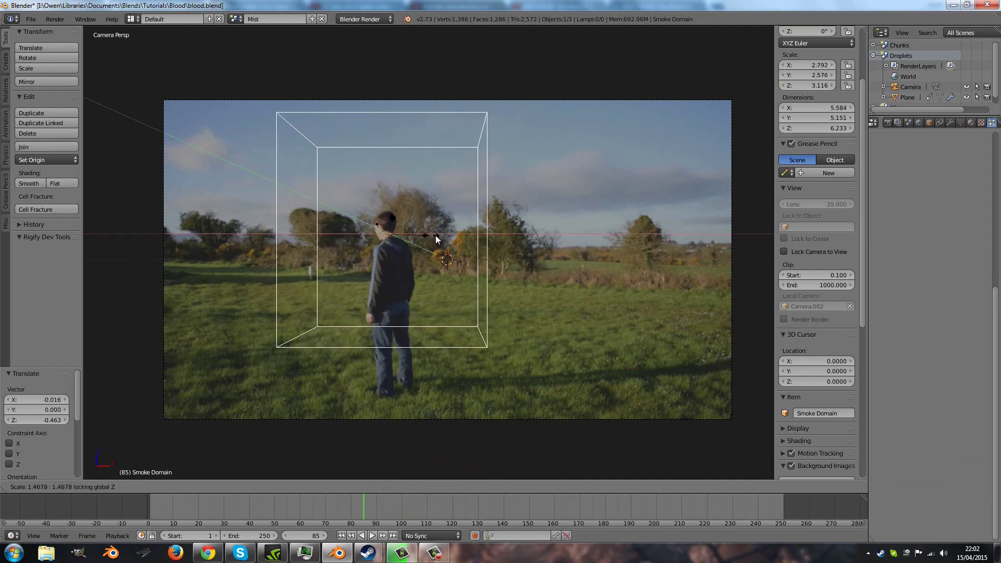
click(469, 243)
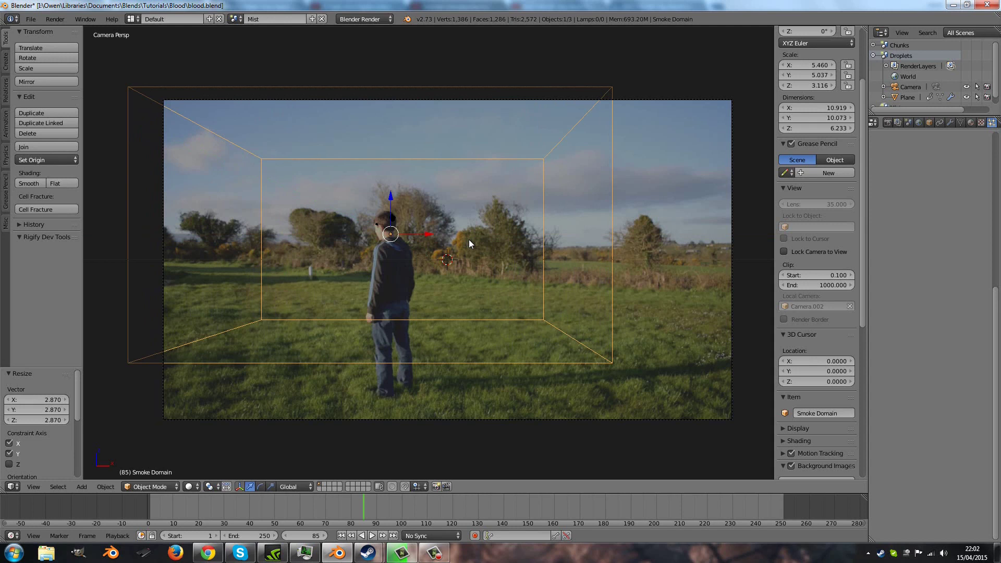
key(alt+a)
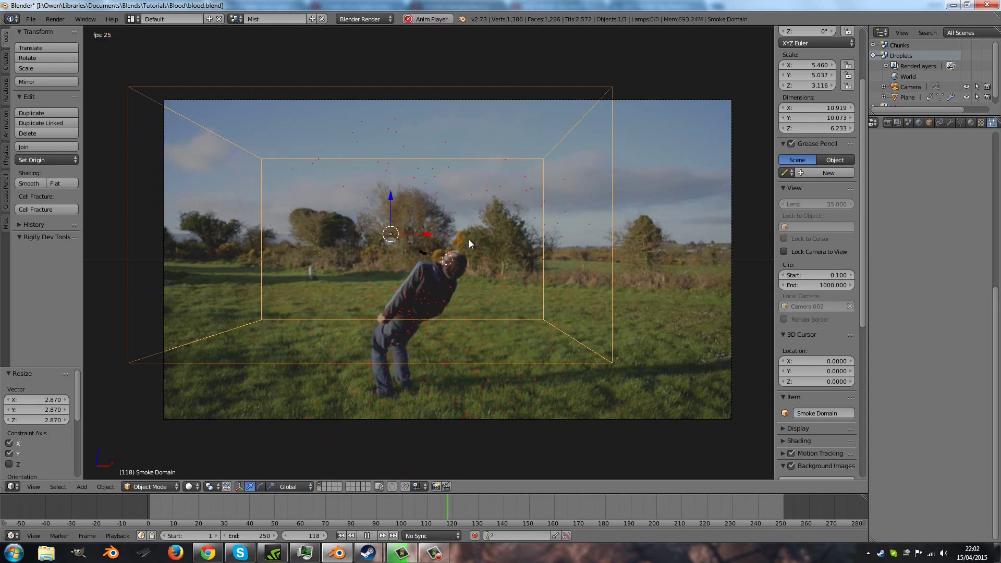
key(g)
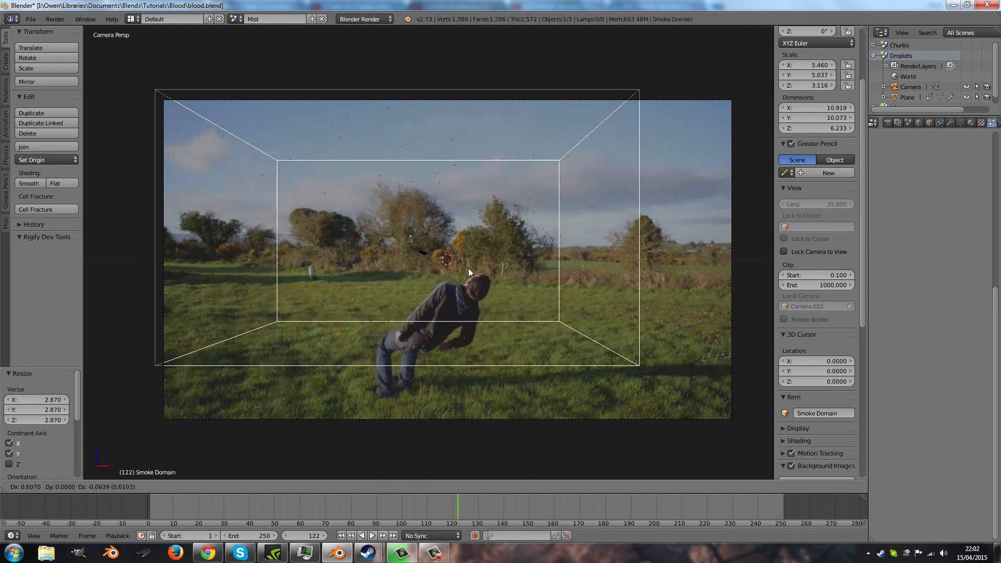
click(477, 267)
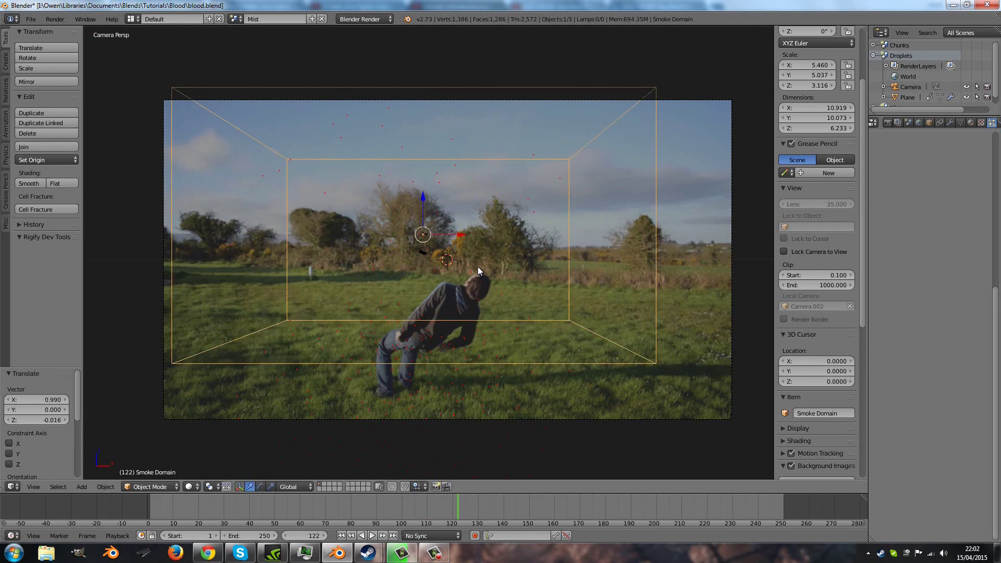
Stretch the smoke domain taller along Z, checking it in Front Orthographic view
key(s)
key(z)
click(482, 364)
key(KP_1)
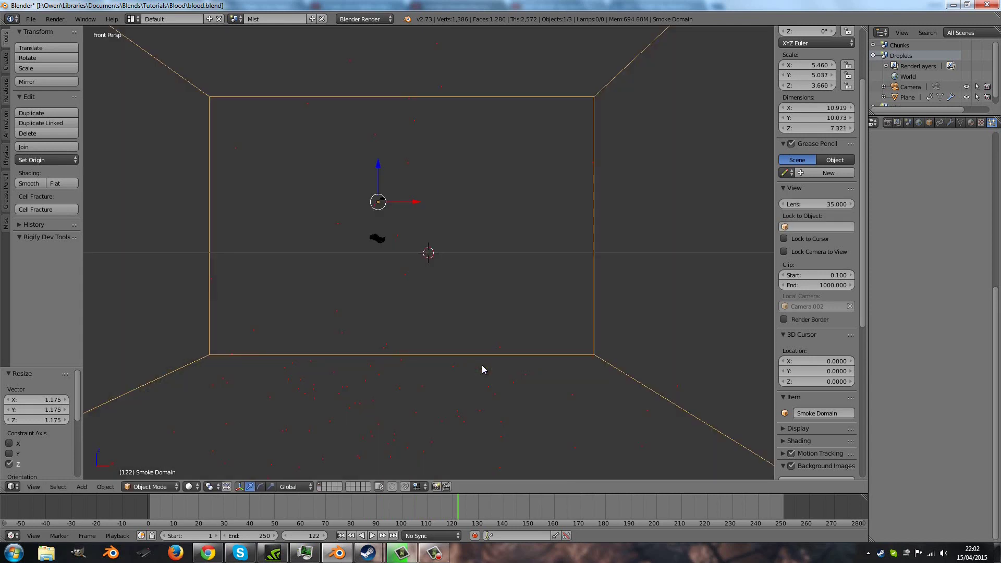
key(KP_5)
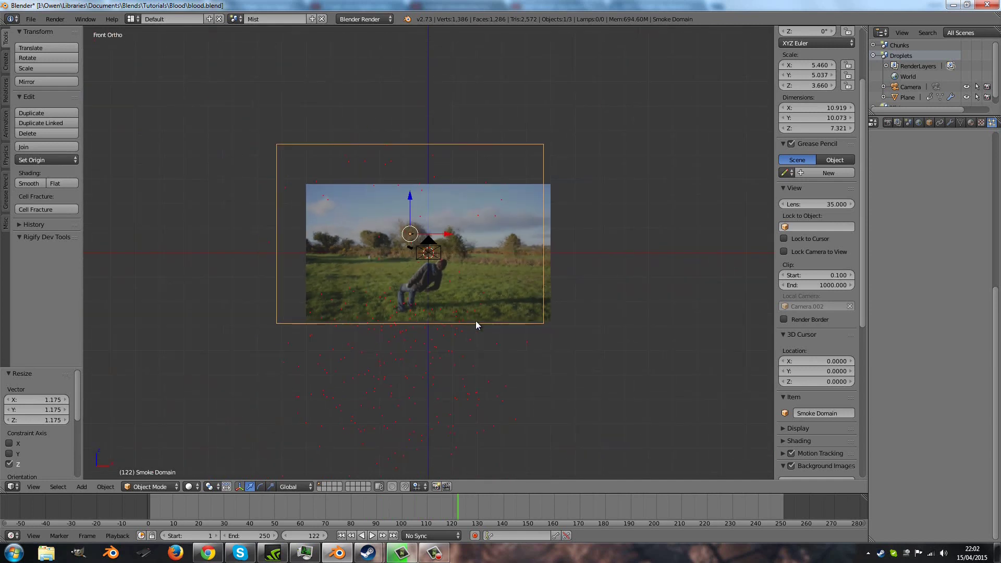
scroll(475, 324, down, 1)
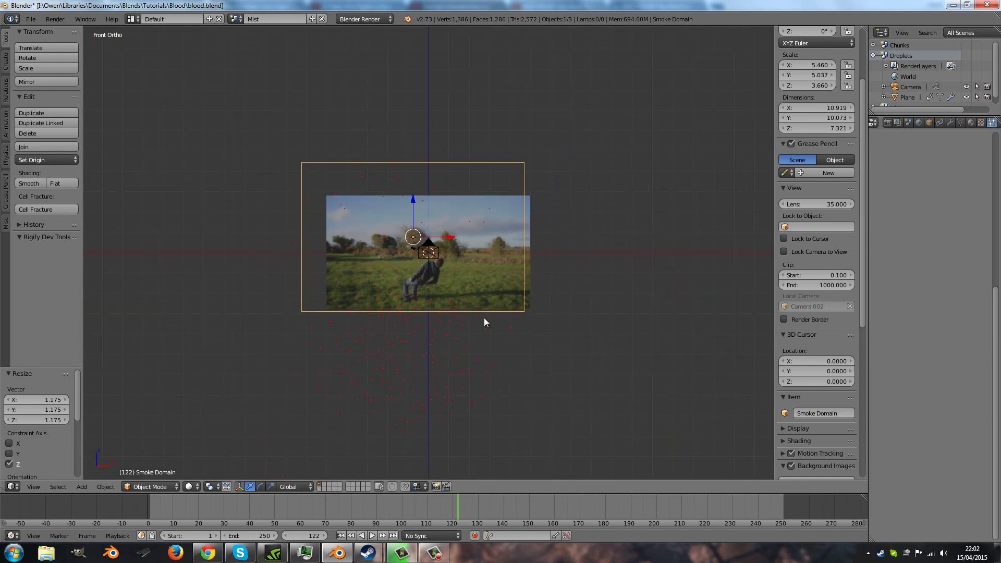
key(s)
key(z)
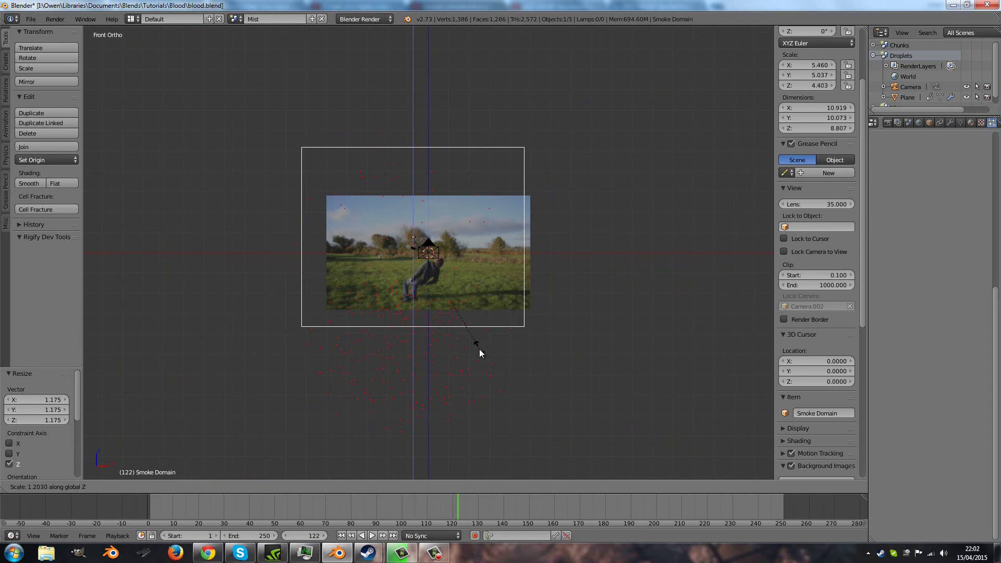
click(477, 361)
Lower the domain box and stretch it further along Z to enclose the spray
key(g)
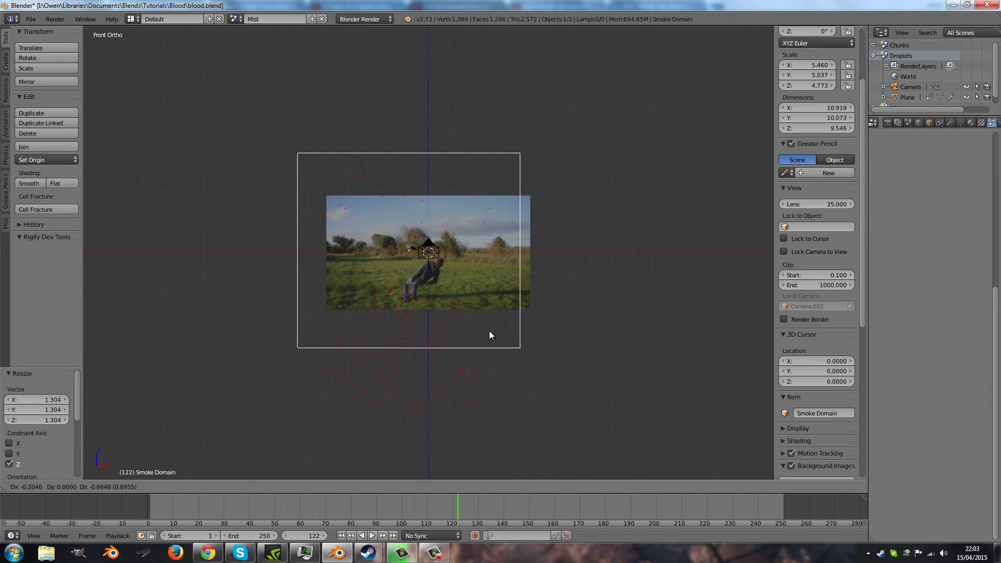
click(489, 341)
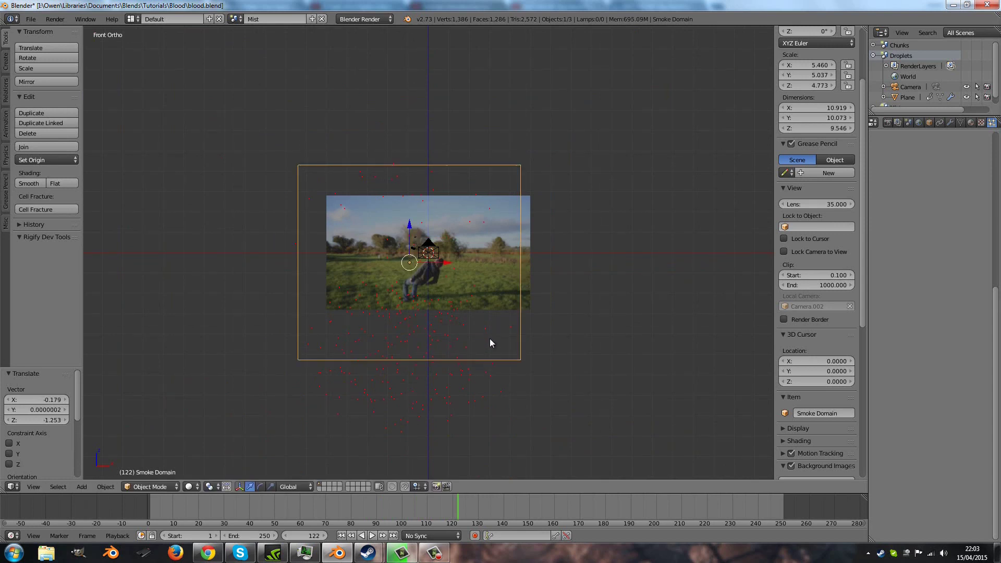
key(s)
key(z)
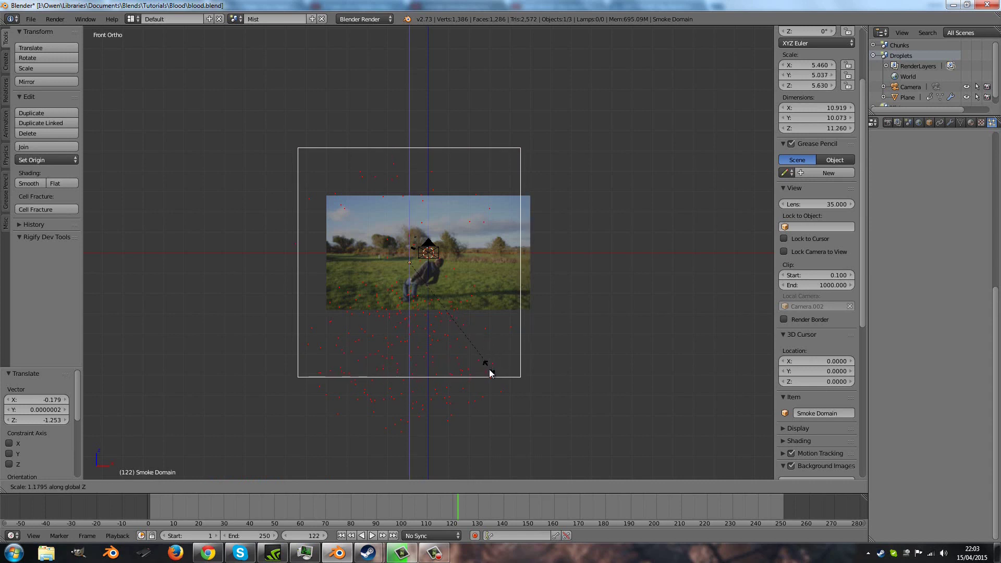
click(489, 372)
key(g)
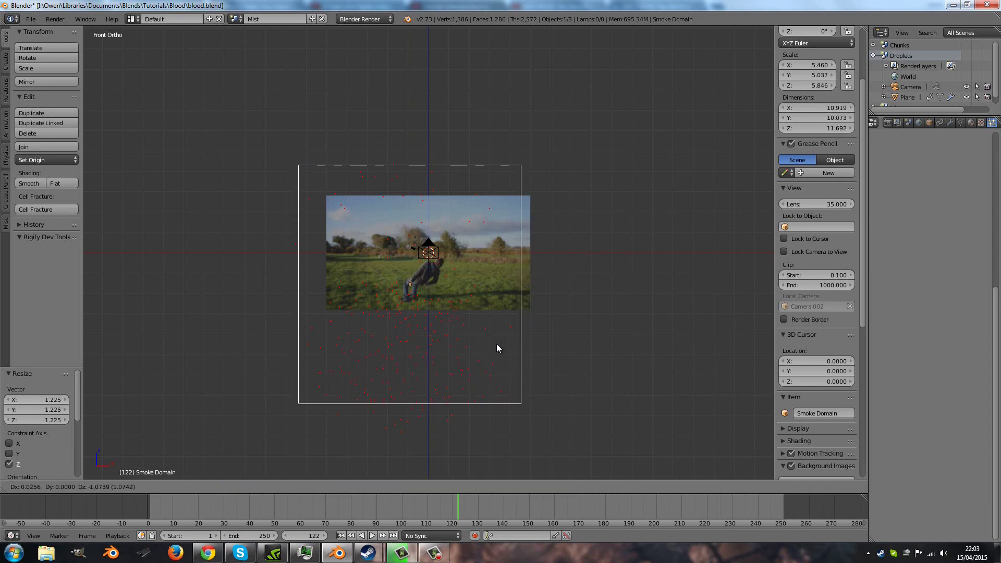
click(497, 349)
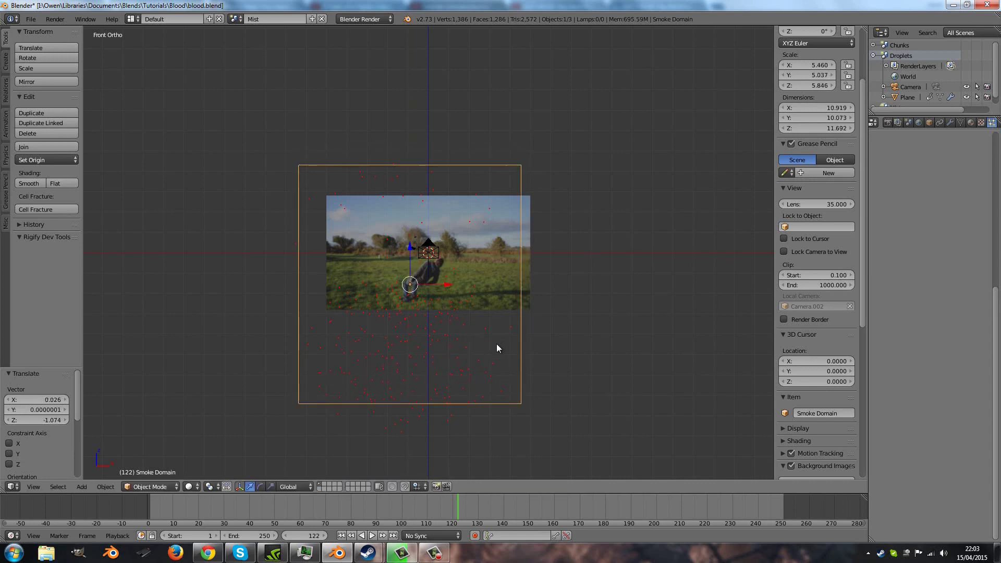
Play to frame 130 to check the fit, then select emitter Plane.002 in camera view
click(333, 511)
key(alt+a)
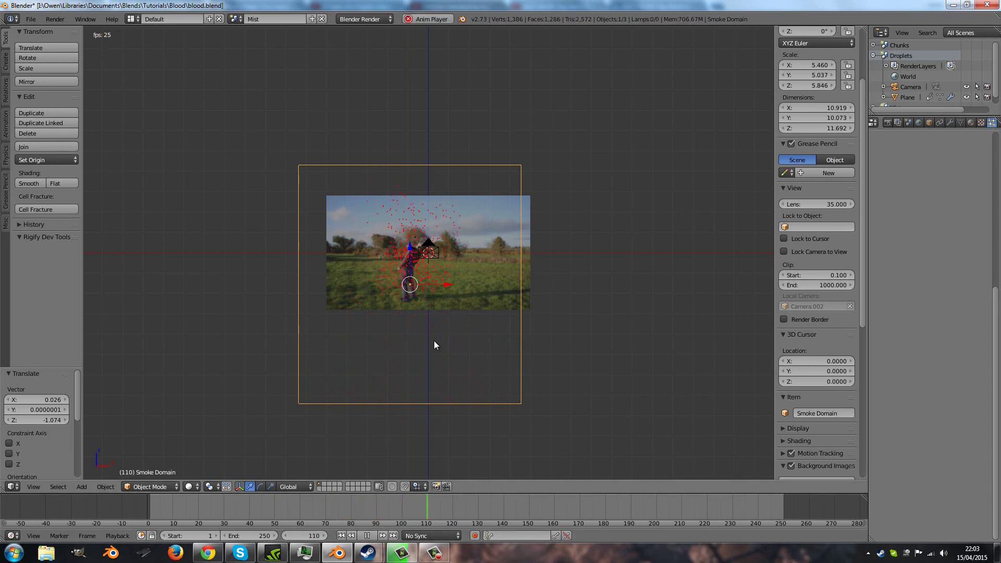
key(alt+a)
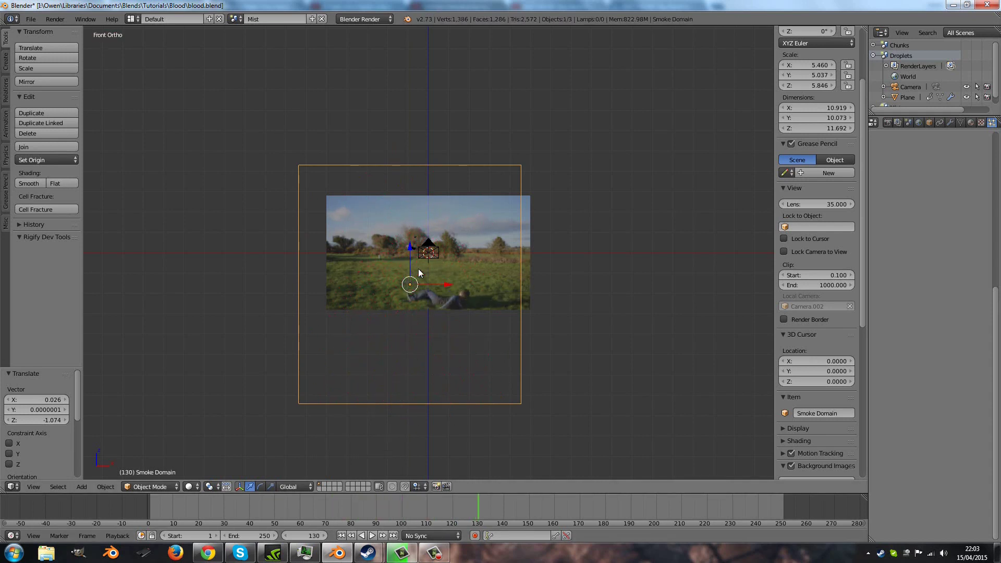
scroll(410, 261, up, 4)
right_click(399, 245)
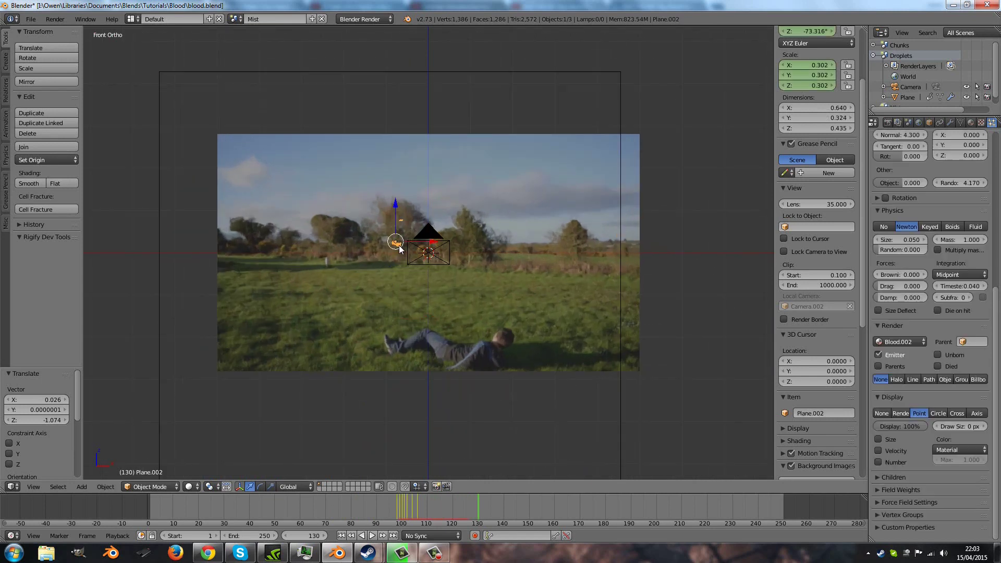
key(KP_0)
scroll(453, 268, up, 2)
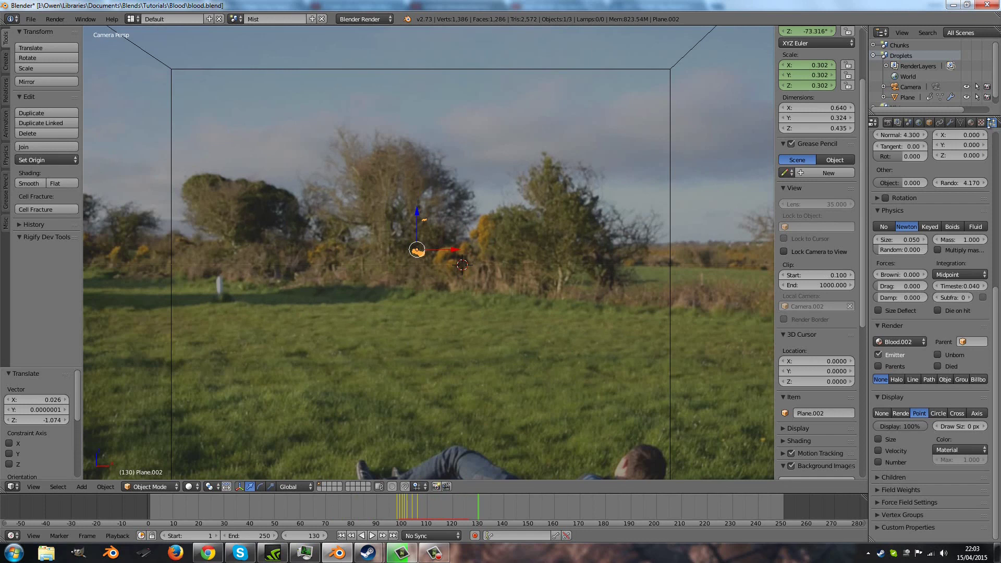
scroll(975, 125, down, 2)
Set the smoke Flow Source to Particle System using the emitter's ParticleSystem
click(971, 123)
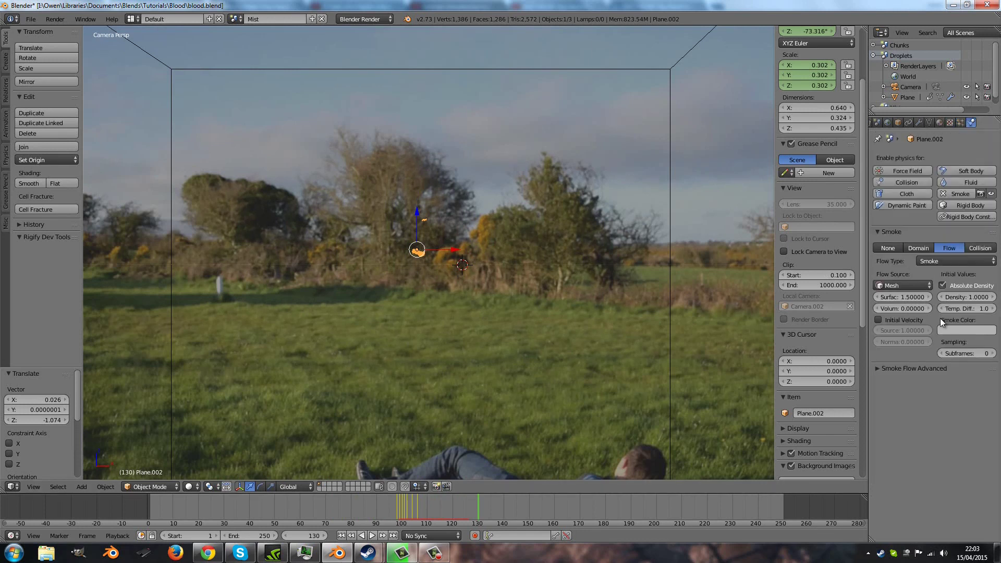
click(899, 286)
click(899, 274)
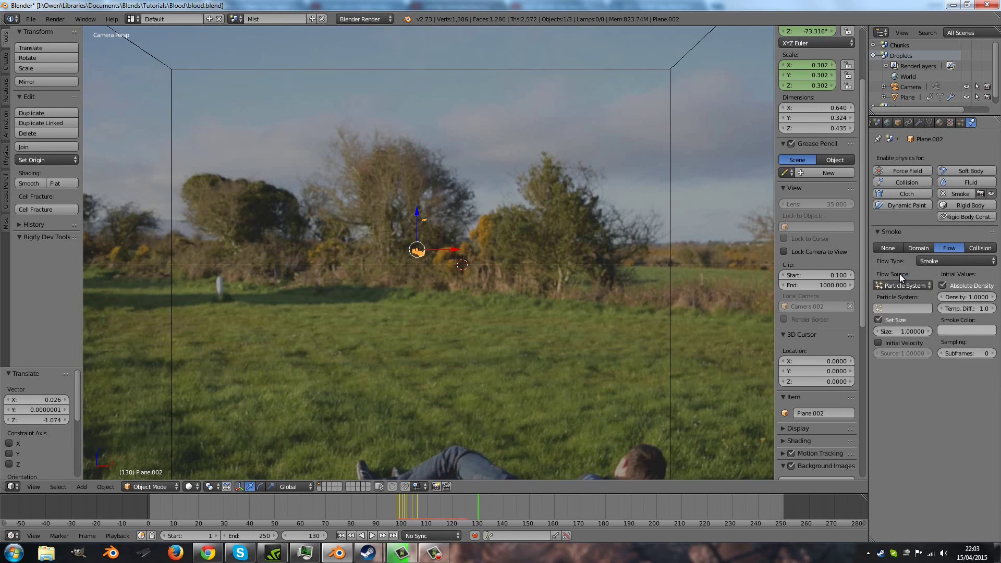
click(875, 308)
click(893, 327)
Enable Initial Velocity with source strength 0.39, then go to frame 91
click(879, 342)
drag(909, 354, 620, 327)
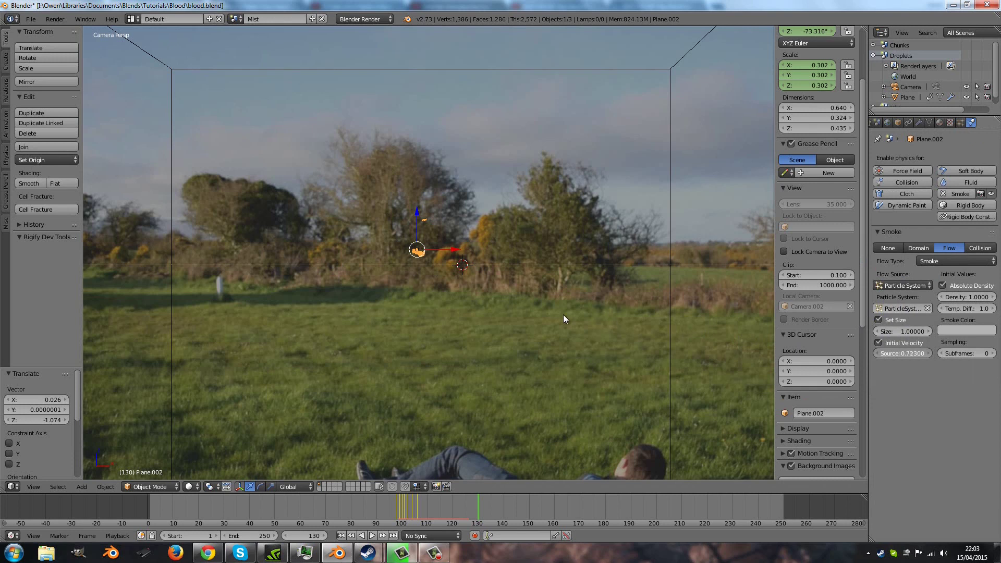
drag(495, 307, 454, 302)
drag(329, 282, 303, 381)
click(380, 506)
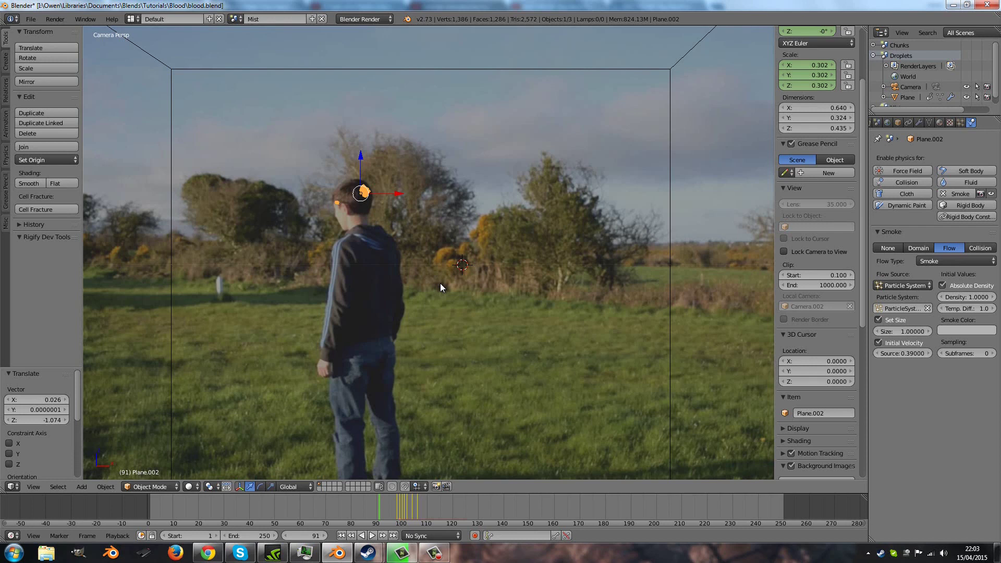
Play the smoke simulation from the start to frame 164, then step back to frames 79 and 67
key(alt+a)
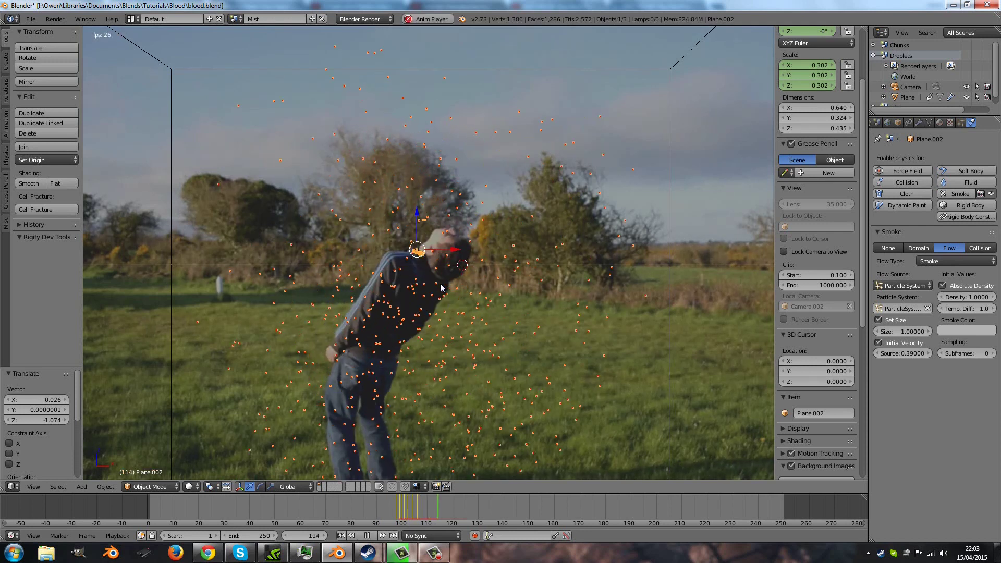
click(341, 536)
key(alt+a)
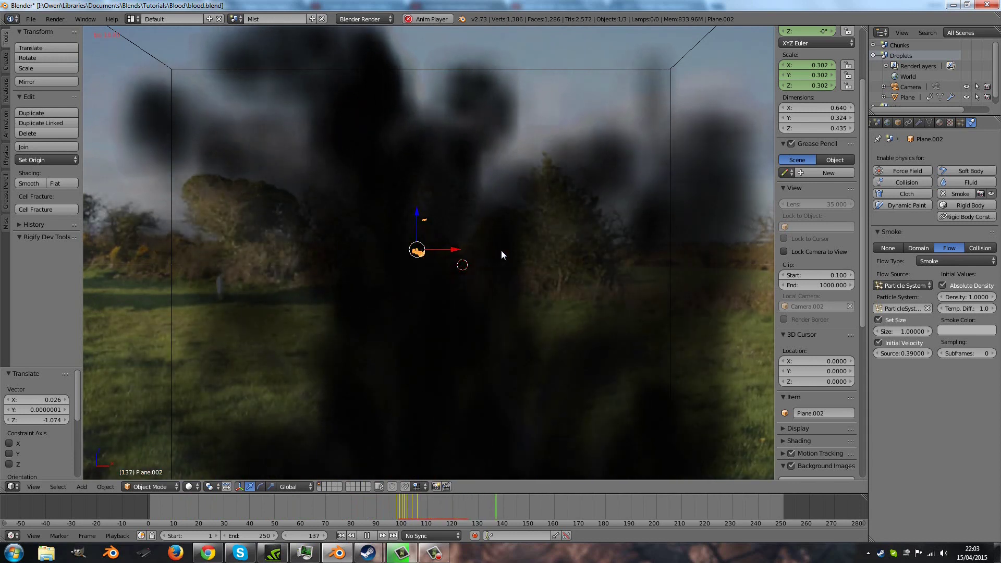
key(alt+a)
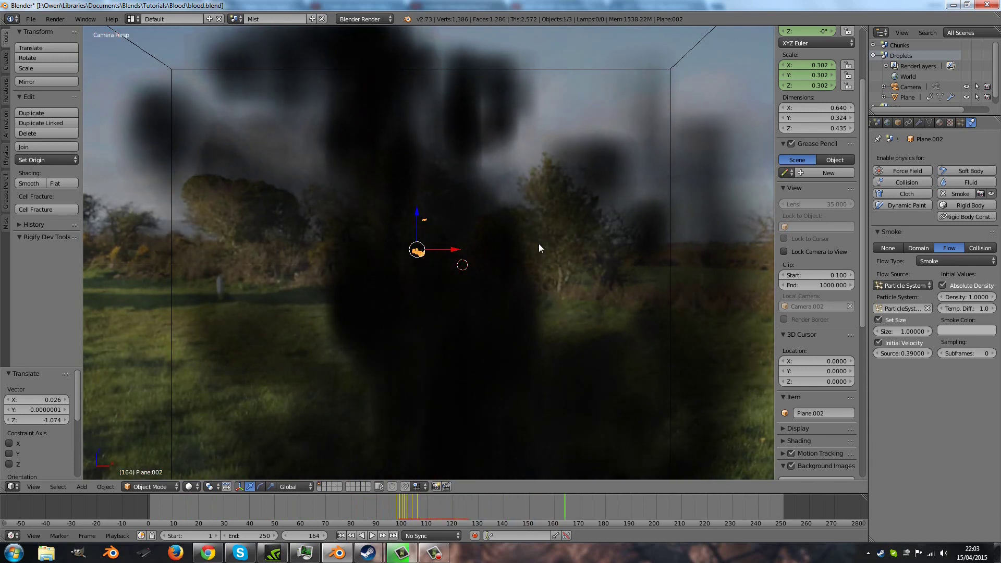
click(349, 517)
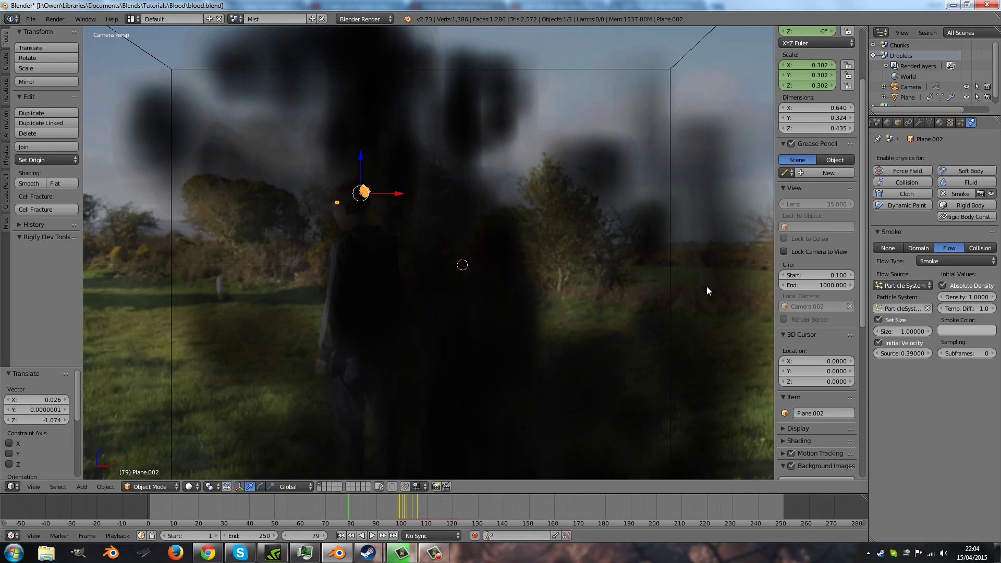
click(318, 507)
Set the particle Field Weights gravity to 0.5
click(960, 123)
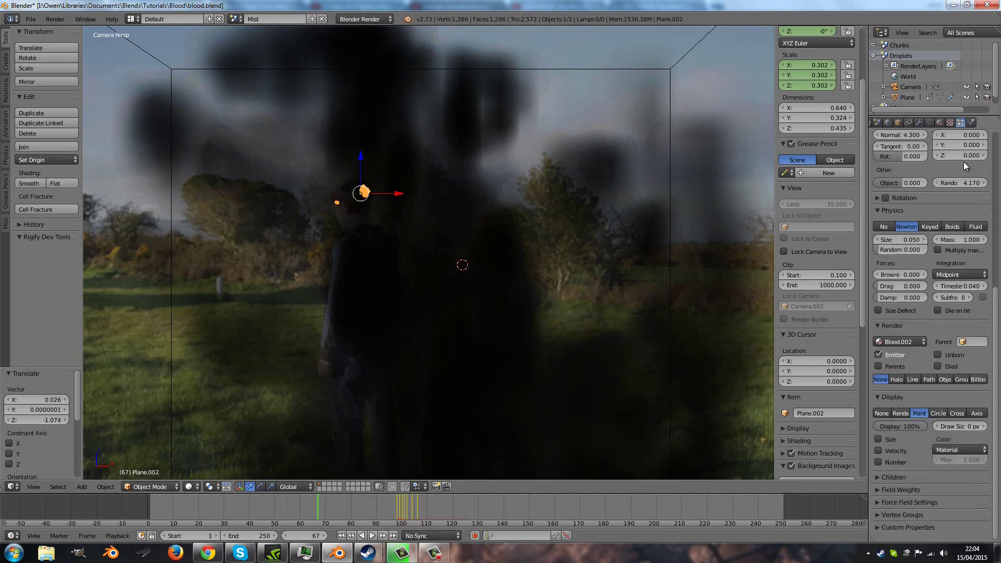
click(881, 490)
scroll(884, 490, down, 2)
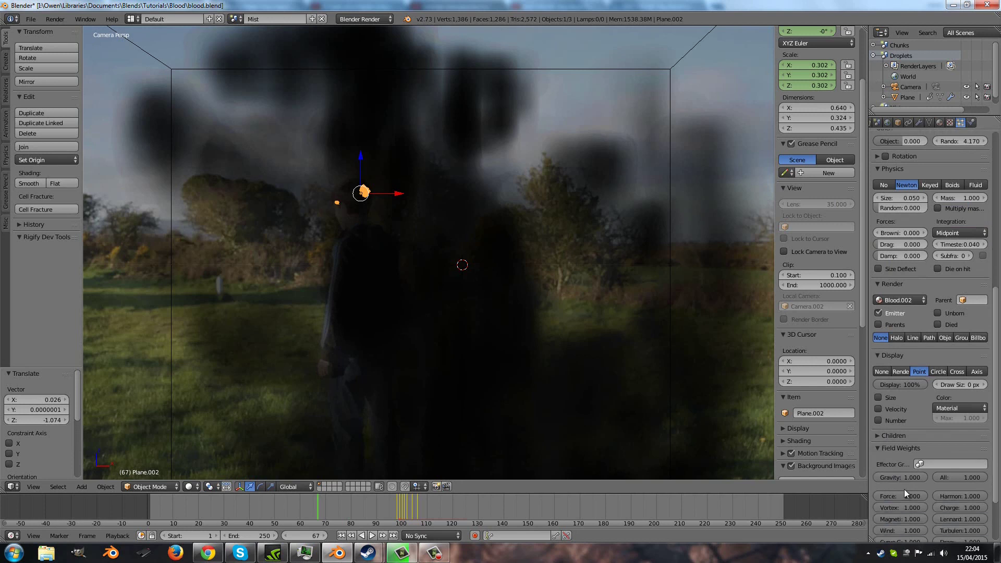
drag(878, 474, 886, 474)
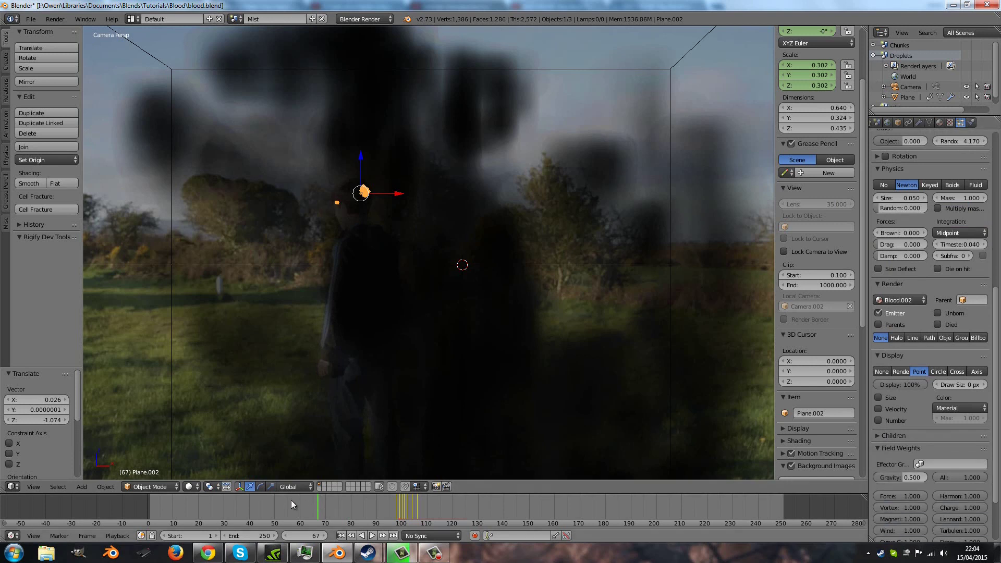
scroll(933, 254, up, 10)
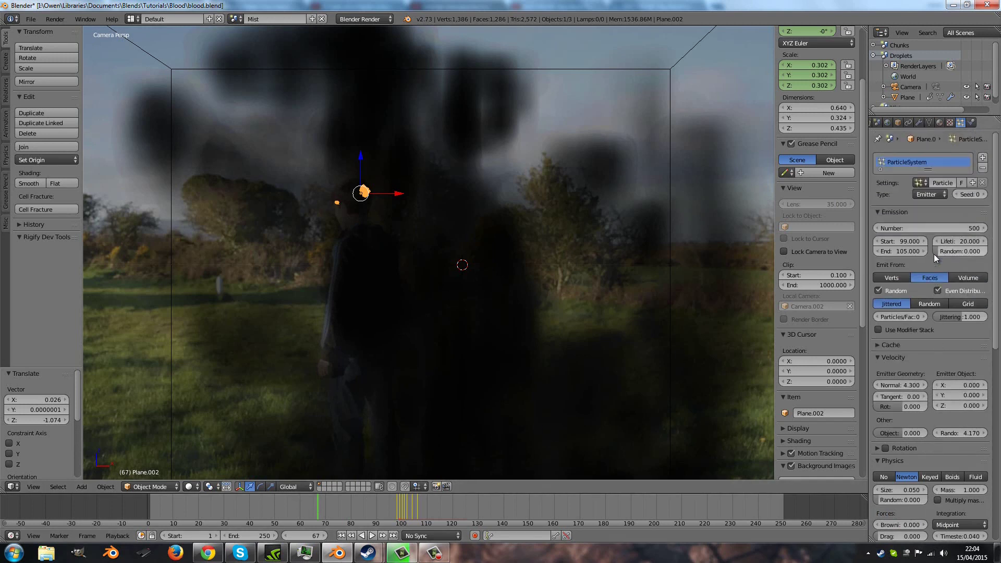
Set particle lifetime to 10 and emitter normal velocity to 2.16
click(971, 242)
text(10)
key(Return)
scroll(964, 391, down, 3)
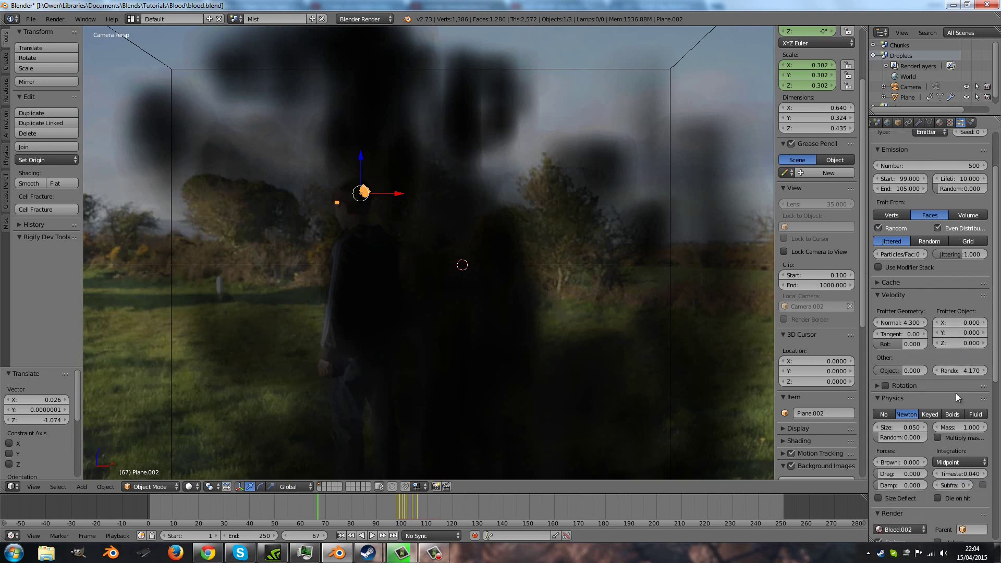
click(876, 322)
drag(892, 323, 943, 318)
Replay the smoke from frame 1 to 161 and show the emitter's smoke flow settings
key(alt+a)
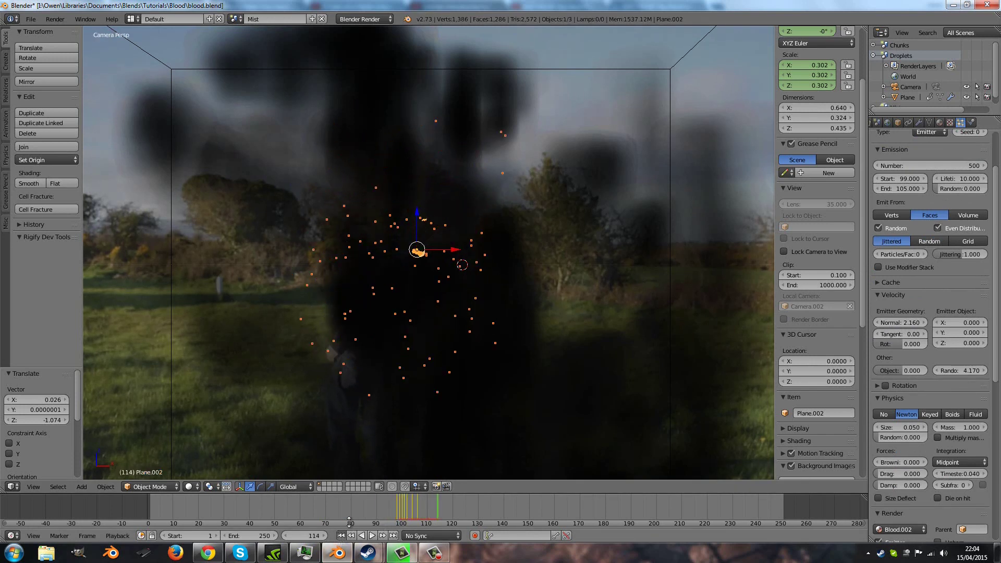
key(Escape)
key(alt+a)
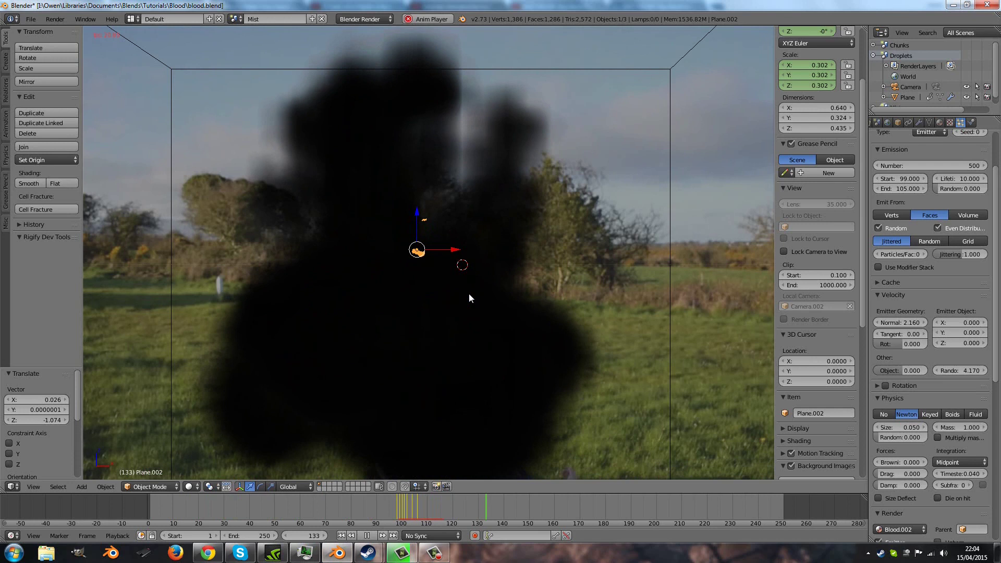
key(alt+a)
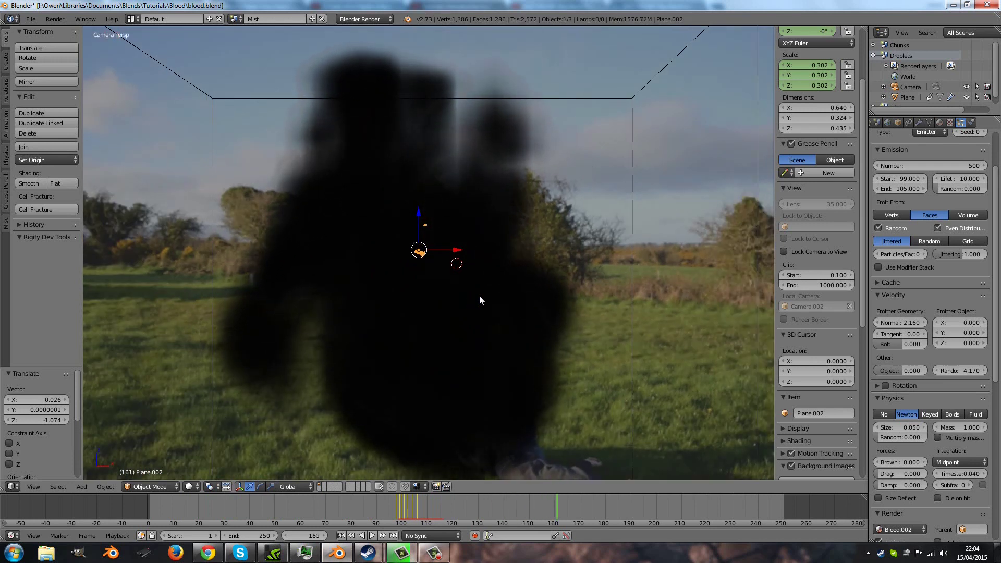
click(971, 124)
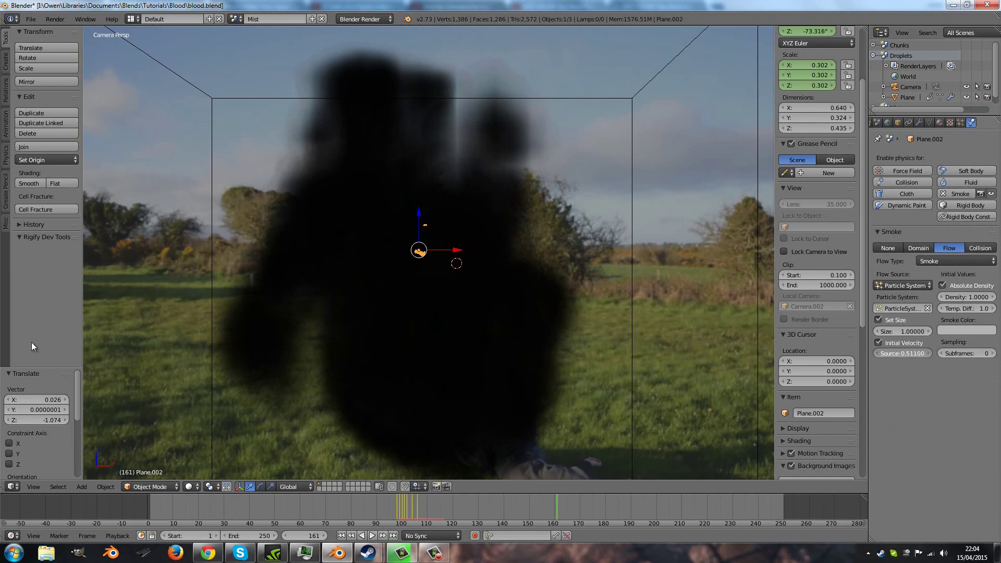
Replay from the start, raise Initial Velocity Source to 0.5665, and go back to frame 87
click(341, 536)
key(alt+a)
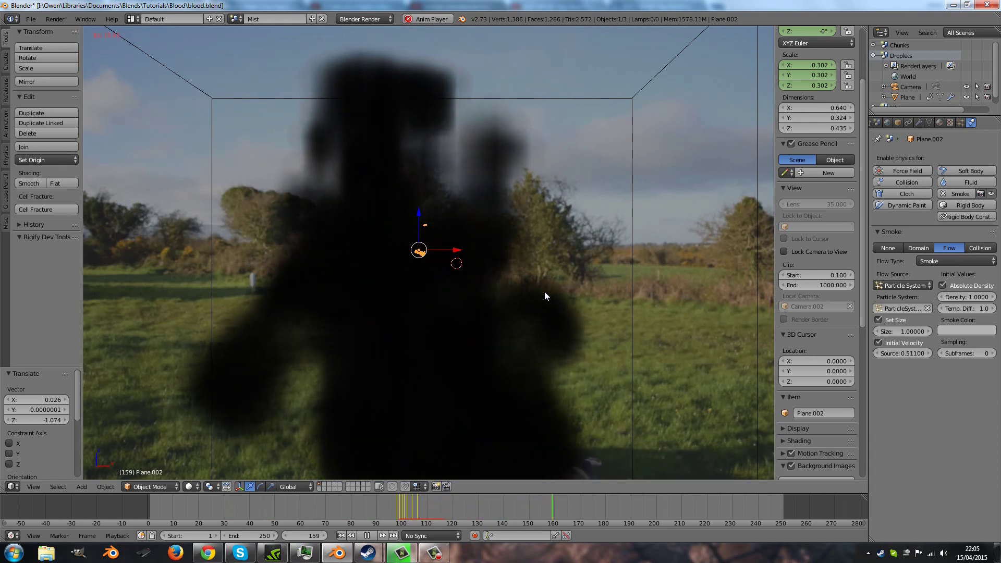
click(368, 535)
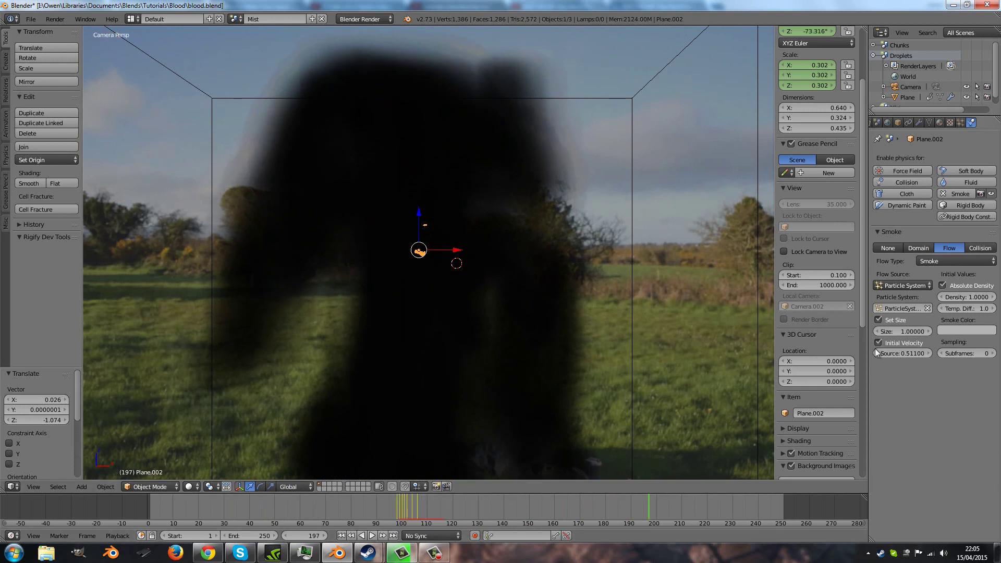
drag(894, 354, 955, 345)
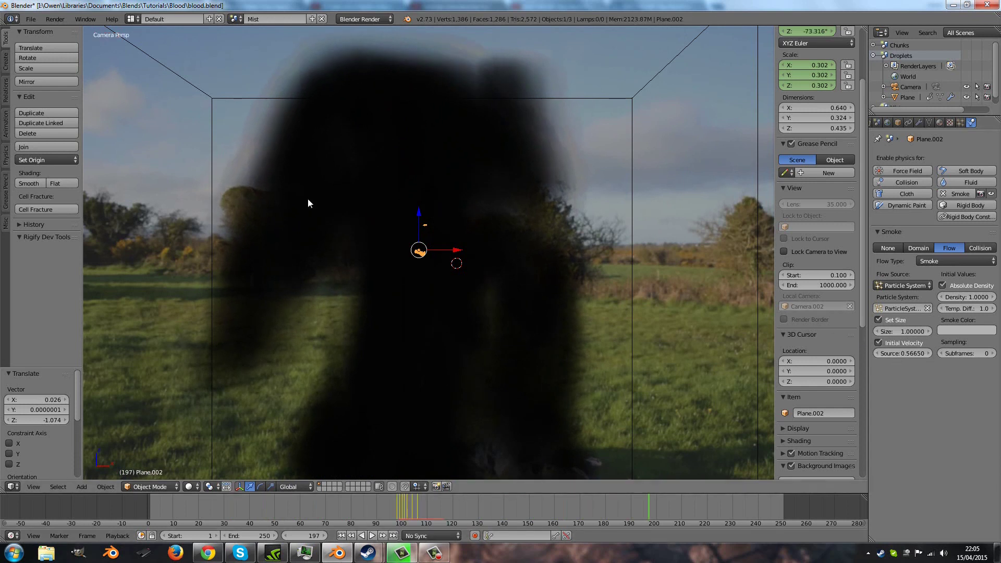
drag(371, 510, 369, 505)
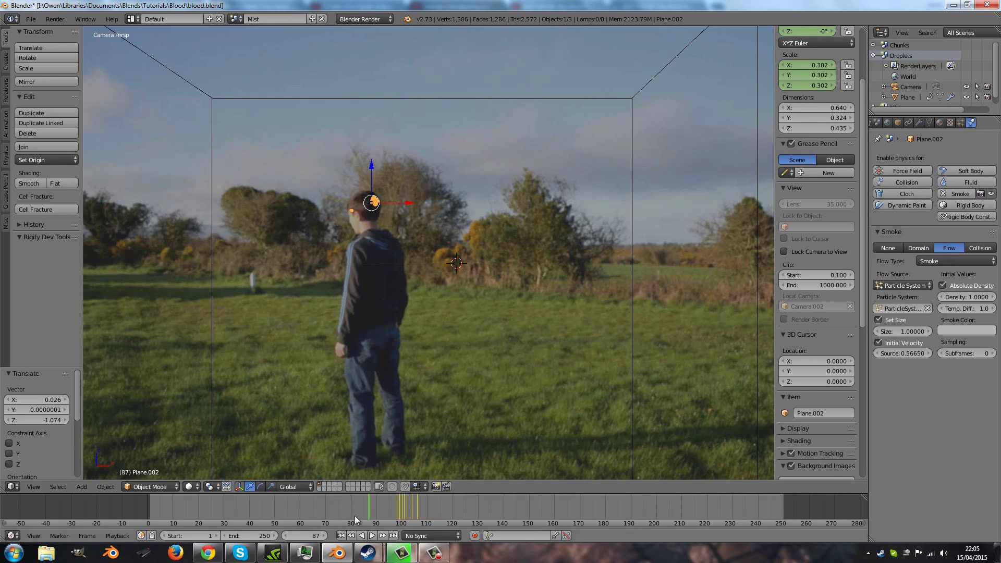
Set particle Emission End to frame 102, replay the shorter burst, and return to frame 88
key(alt+a)
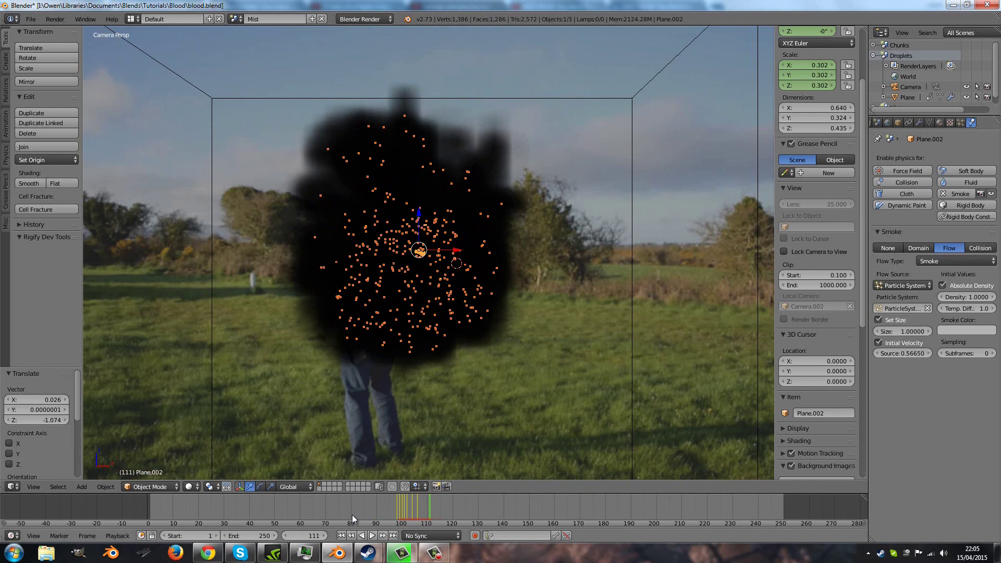
key(Escape)
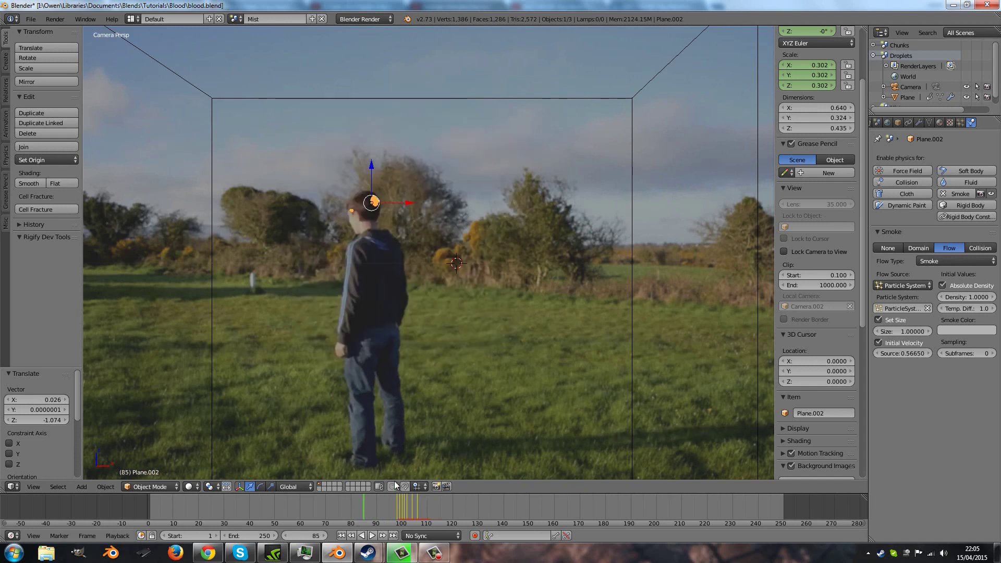
click(952, 122)
click(960, 122)
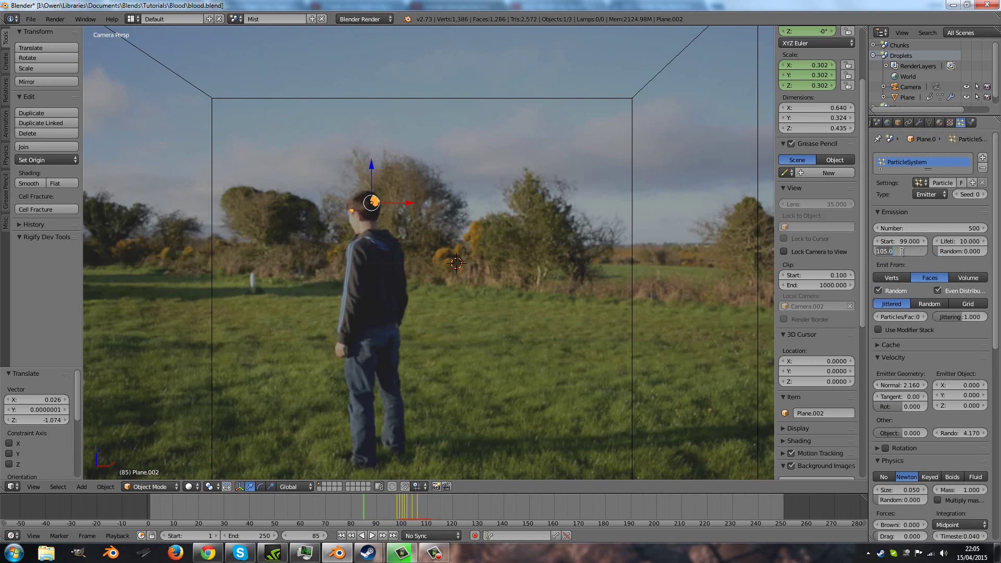
key(Return)
key(alt+a)
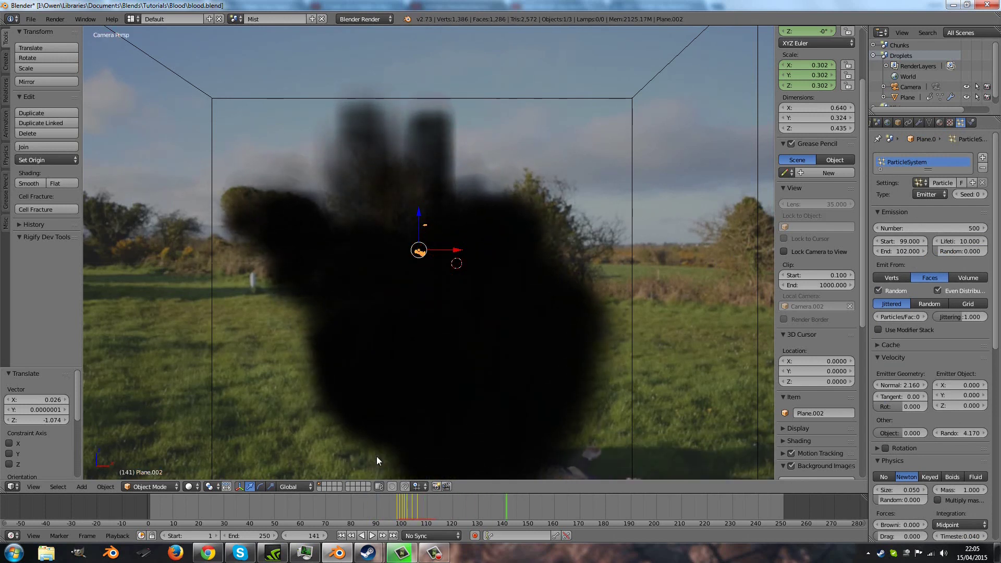
key(alt+a)
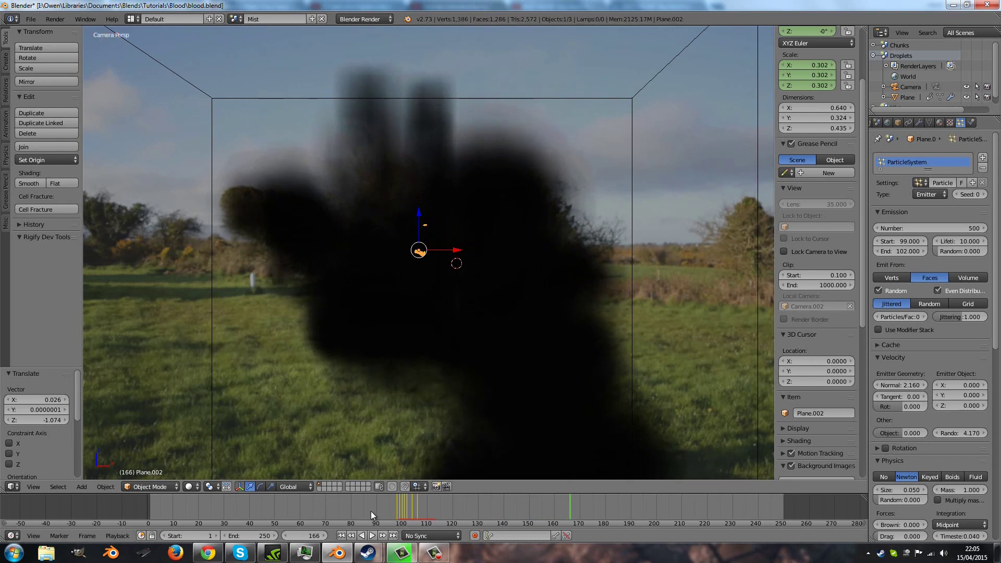
click(371, 511)
Enable Dissolve on the smoke domain with a dissolve time of 8
right_click(627, 334)
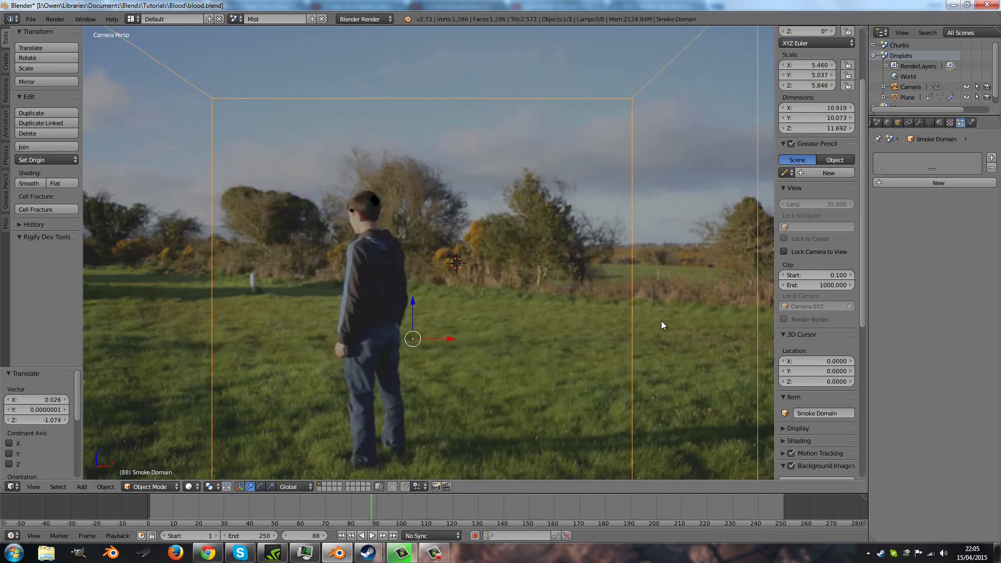
click(971, 123)
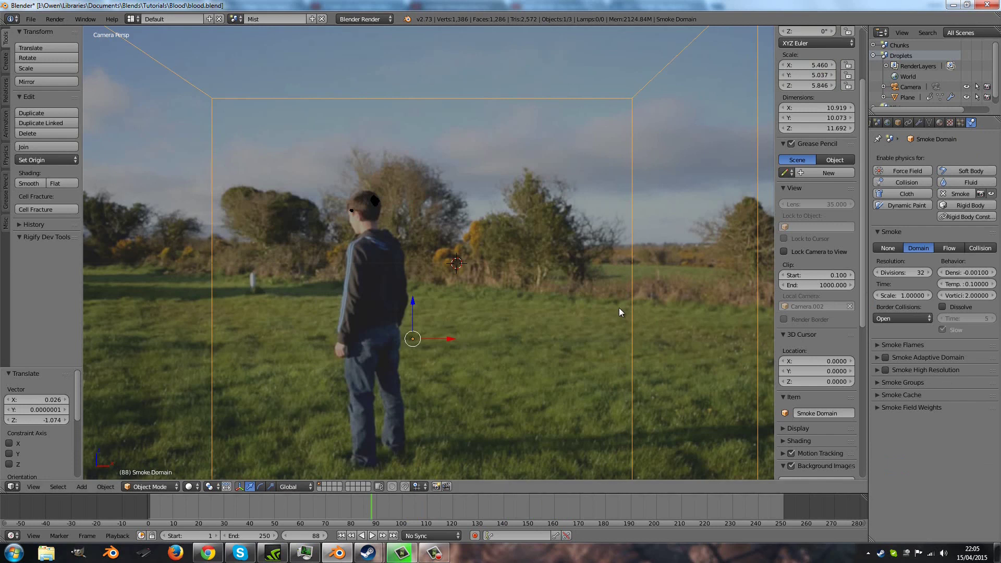
click(943, 307)
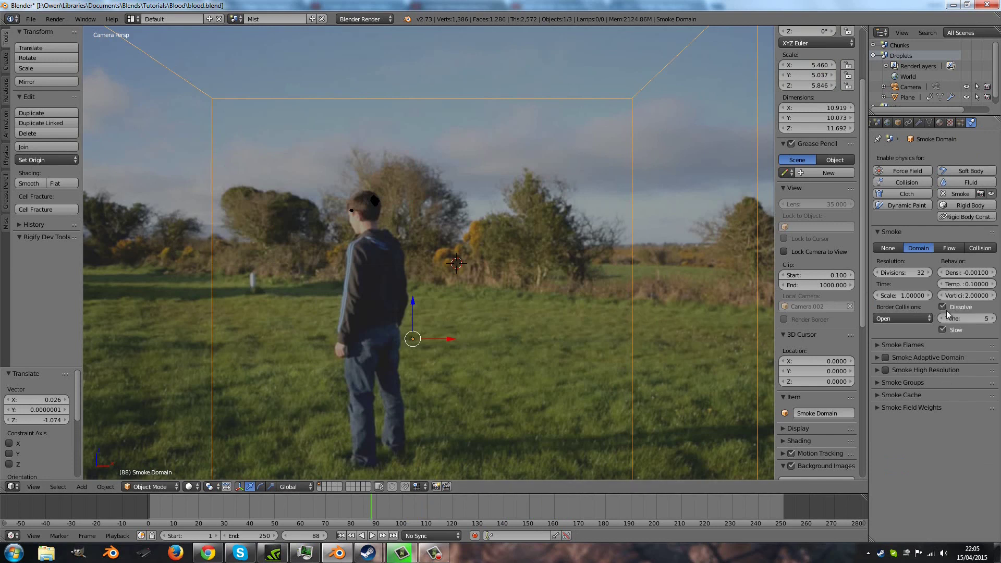
click(994, 320)
Play the animation to preview the smoke dissolving, then stop it
click(323, 505)
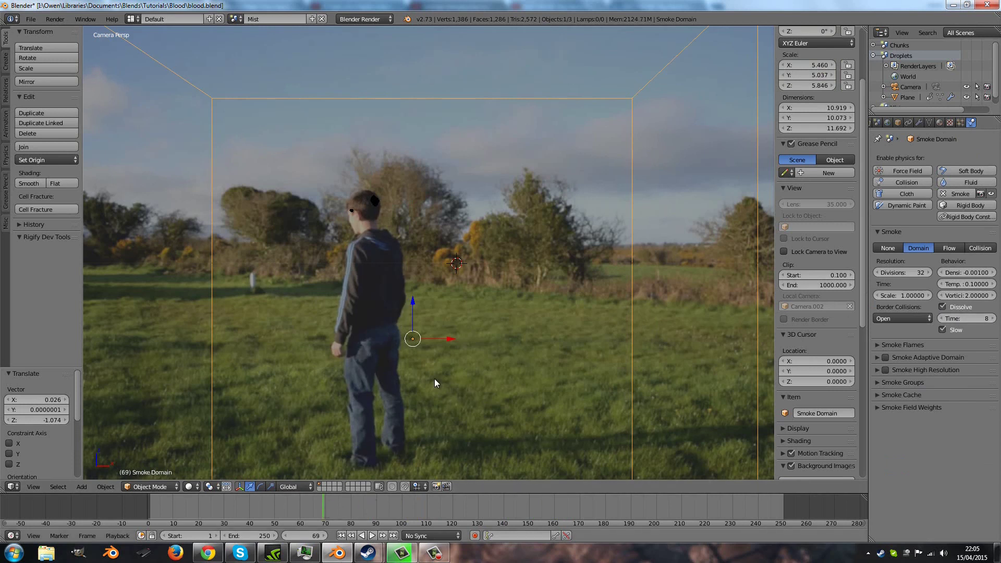
key(alt+a)
key(shift+Left)
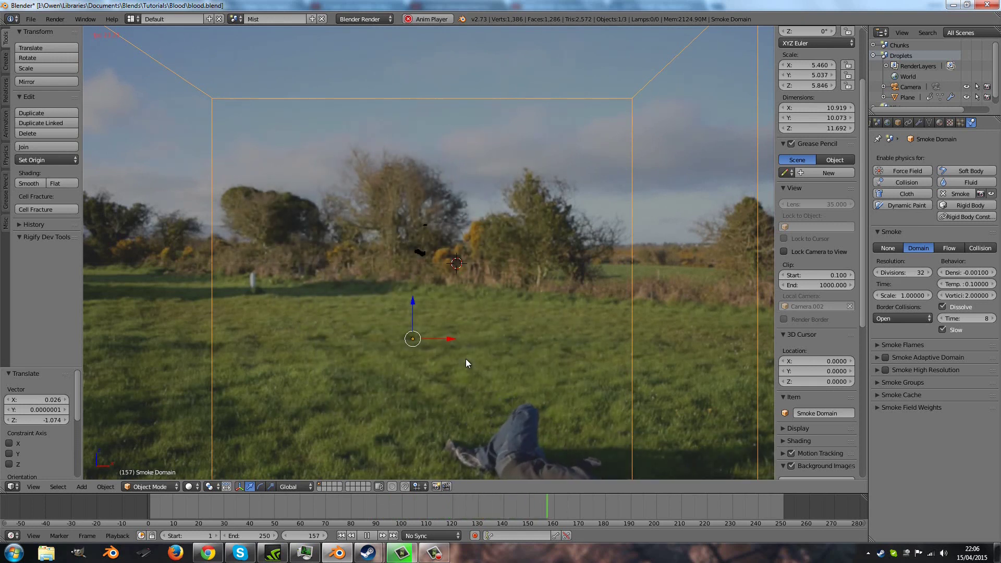
key(alt+a)
click(328, 501)
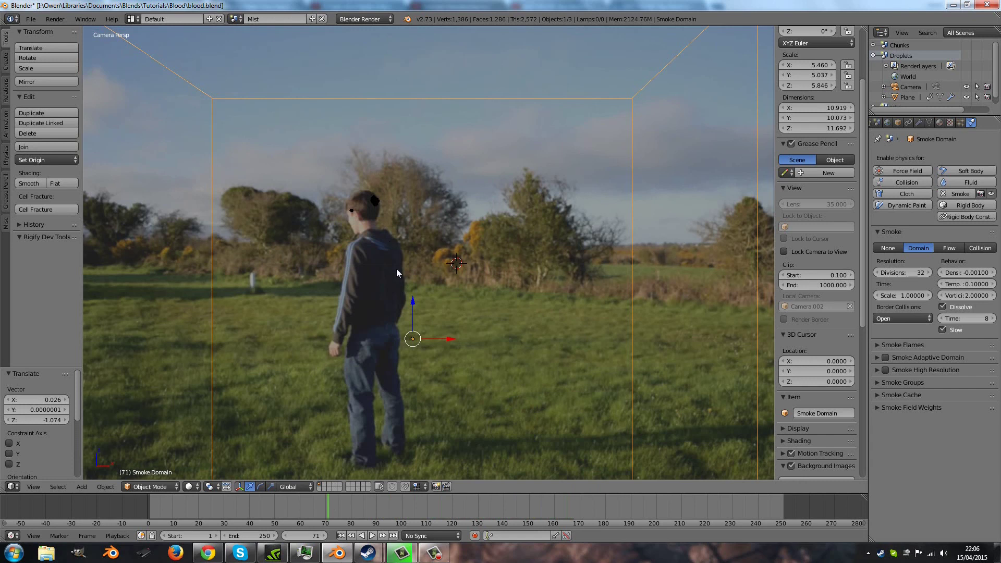
Add a sun lamp and tilt it down toward the smoke
key(shift+a)
mouse_move(396, 268)
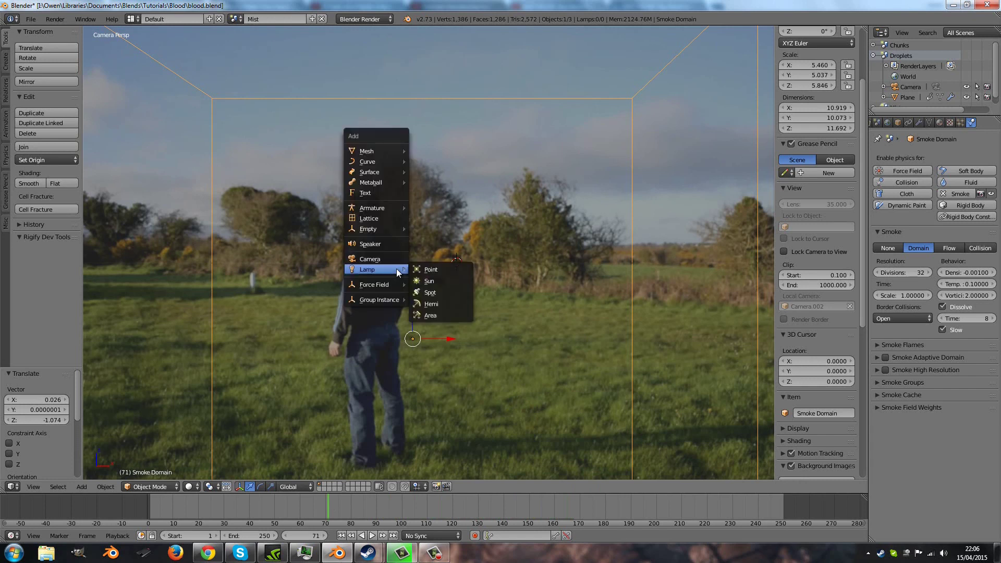
click(429, 281)
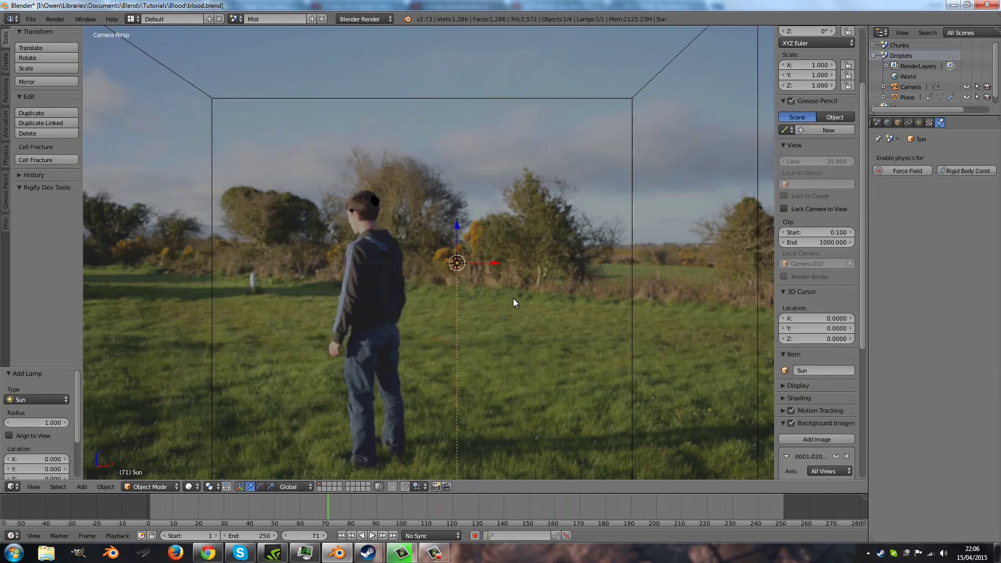
key(r)
click(545, 233)
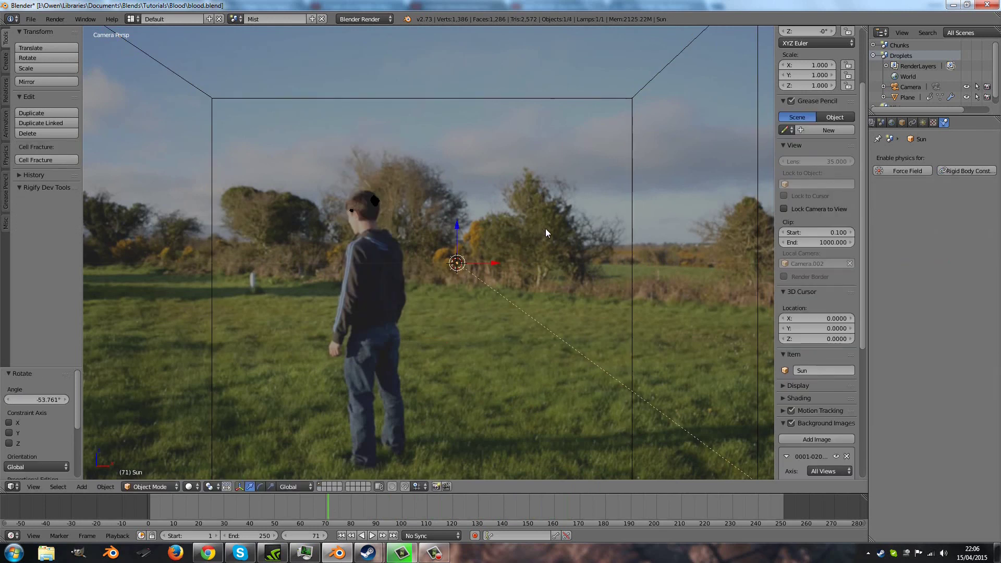
Rotate the sun -20.85° in top view and move it up and left in front view
key(KP_7)
scroll(606, 421, down, 4)
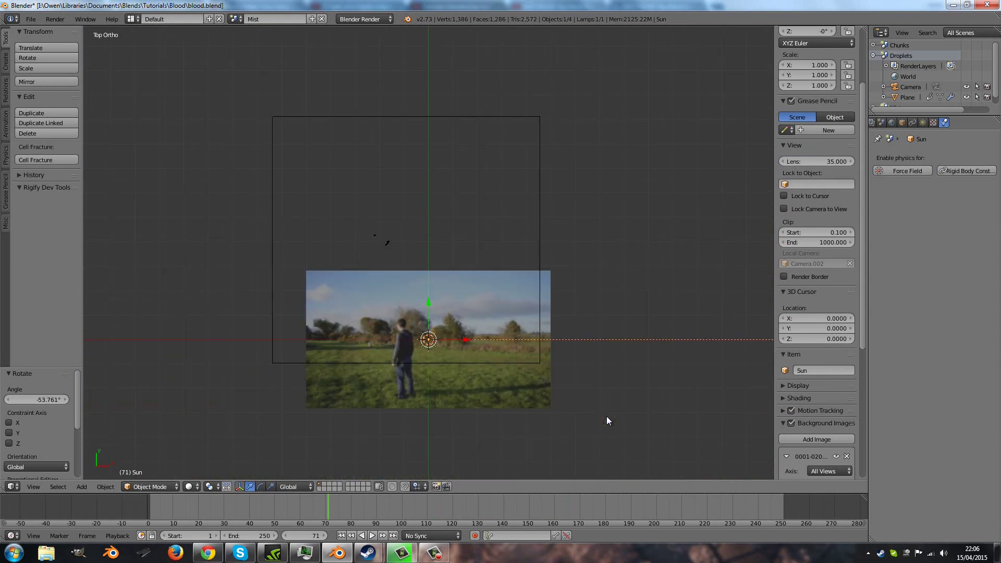
key(r)
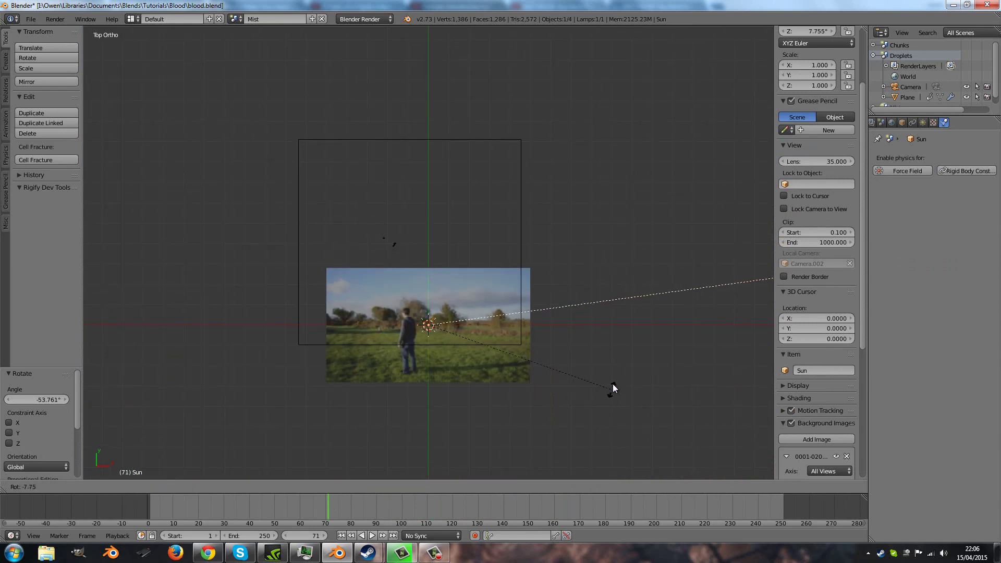
click(618, 349)
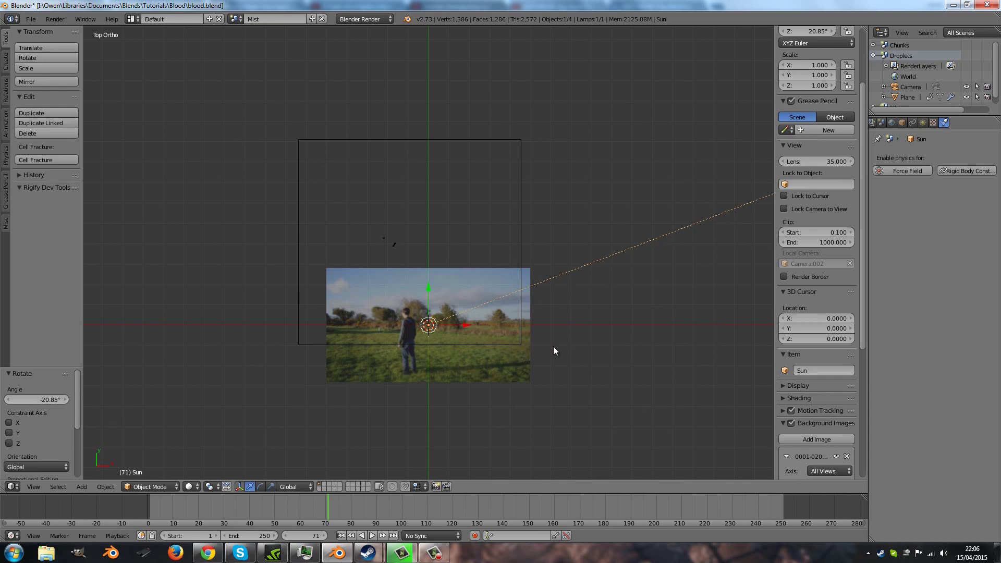
key(KP_1)
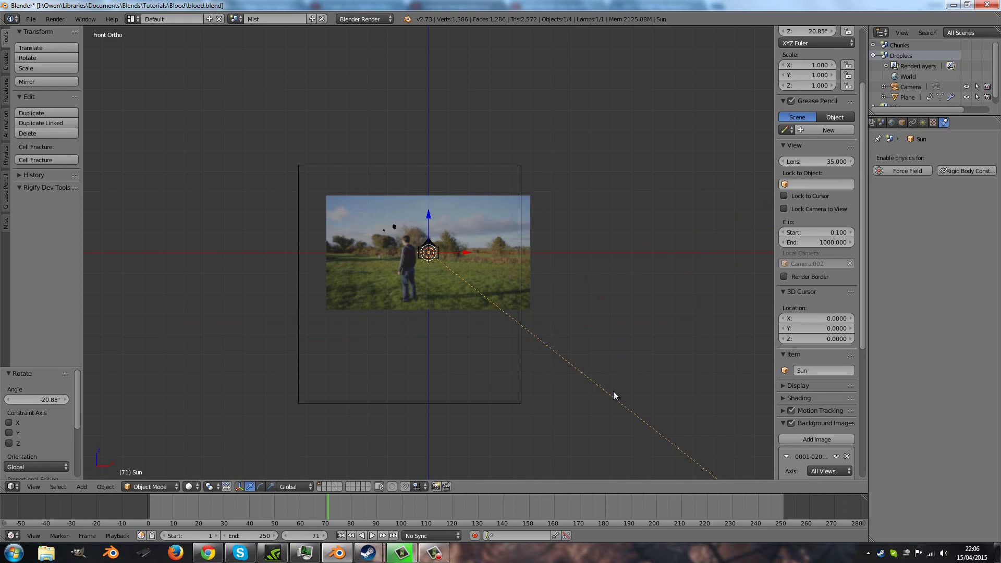
key(g)
click(533, 265)
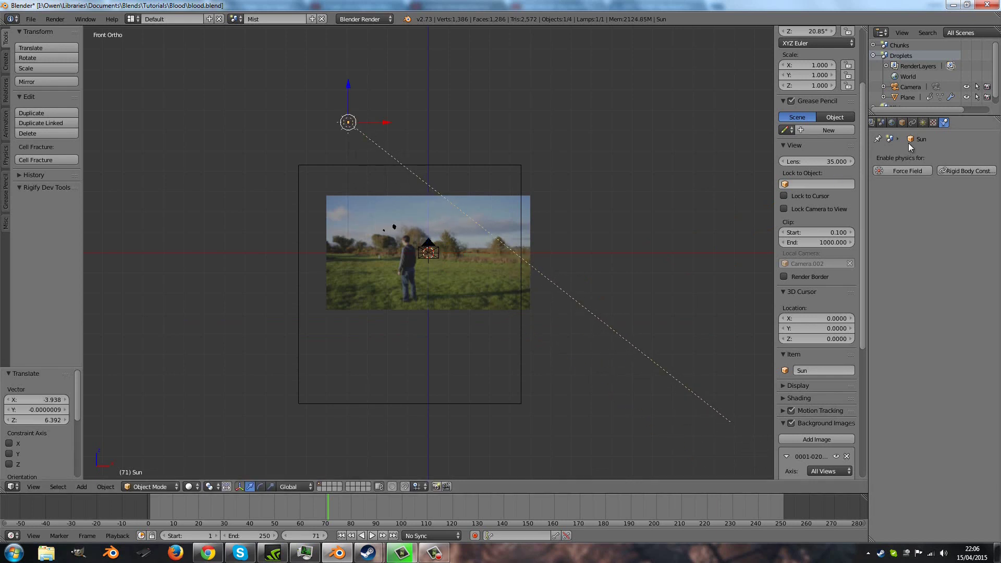
Raise the sun lamp's energy to 9.090 and preview the animation through the camera
click(923, 122)
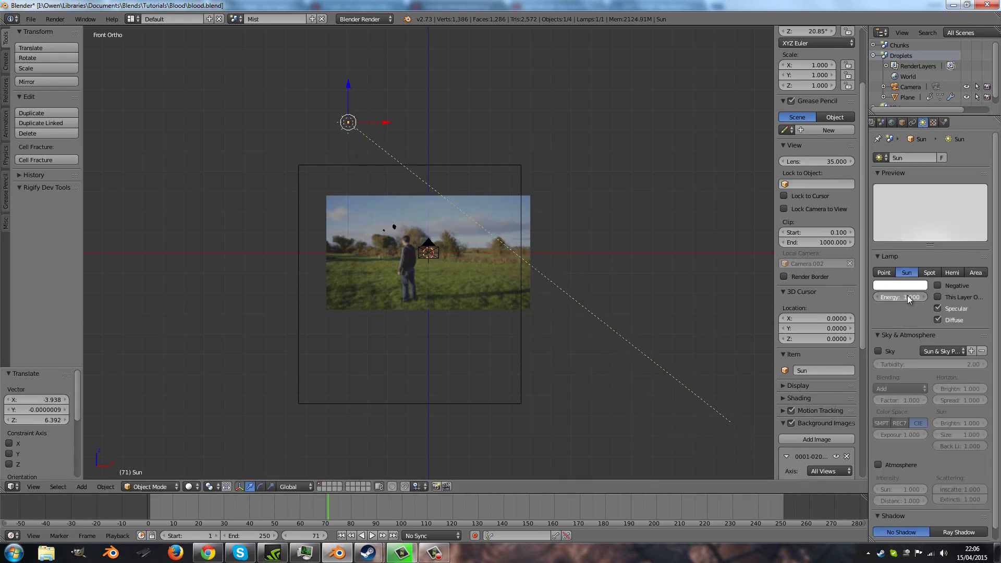
drag(917, 297, 992, 295)
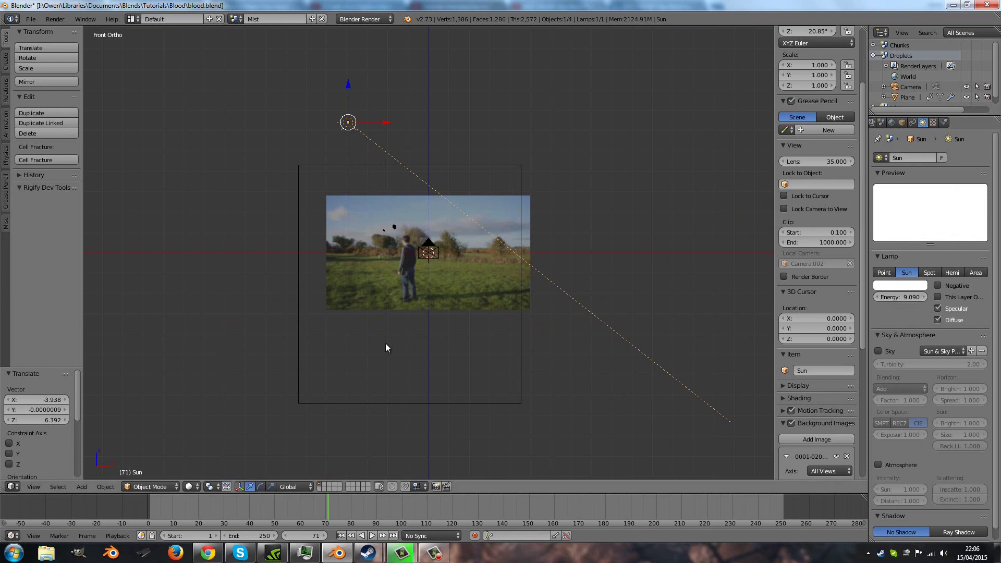
click(342, 536)
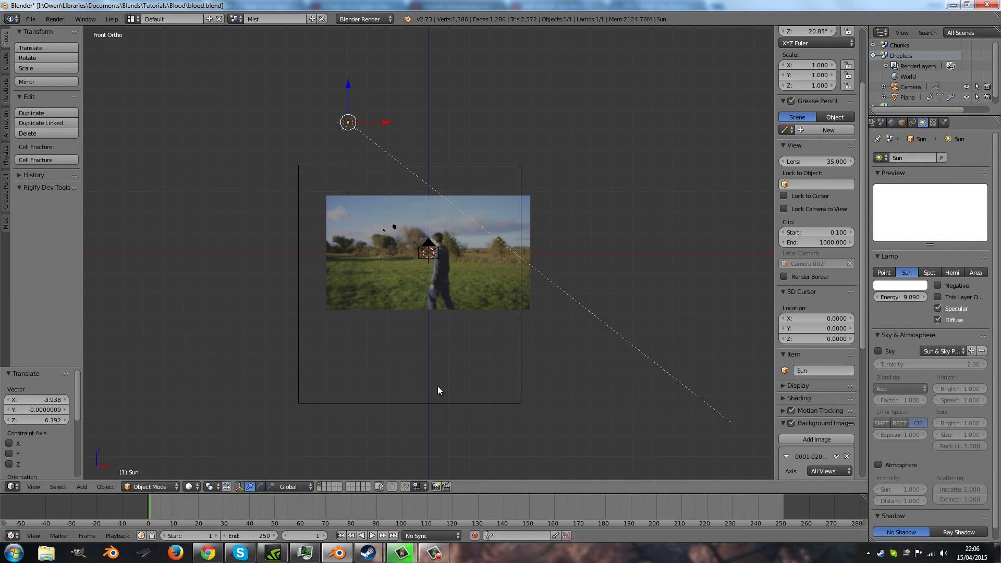
key(alt+a)
key(KP_0)
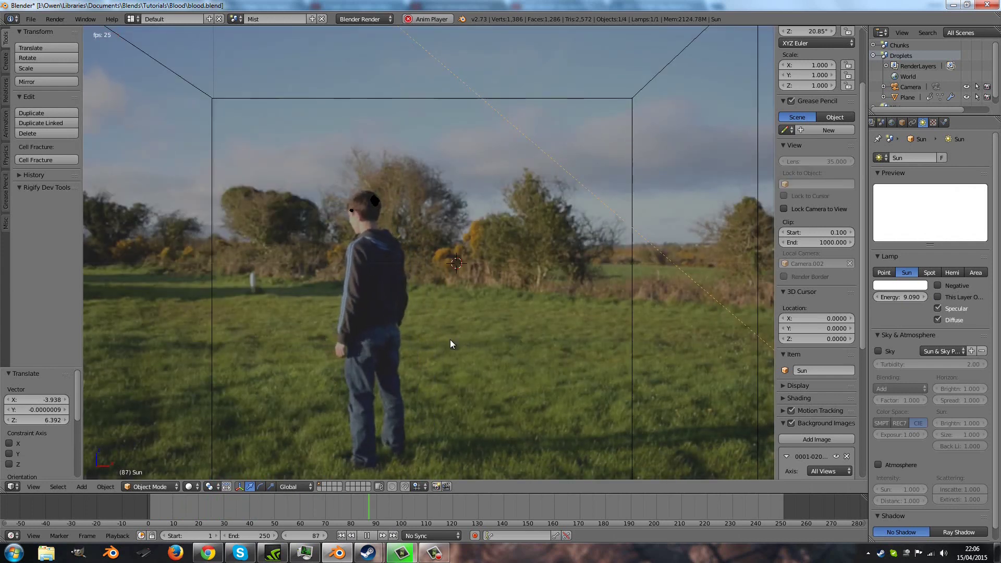
key(alt+a)
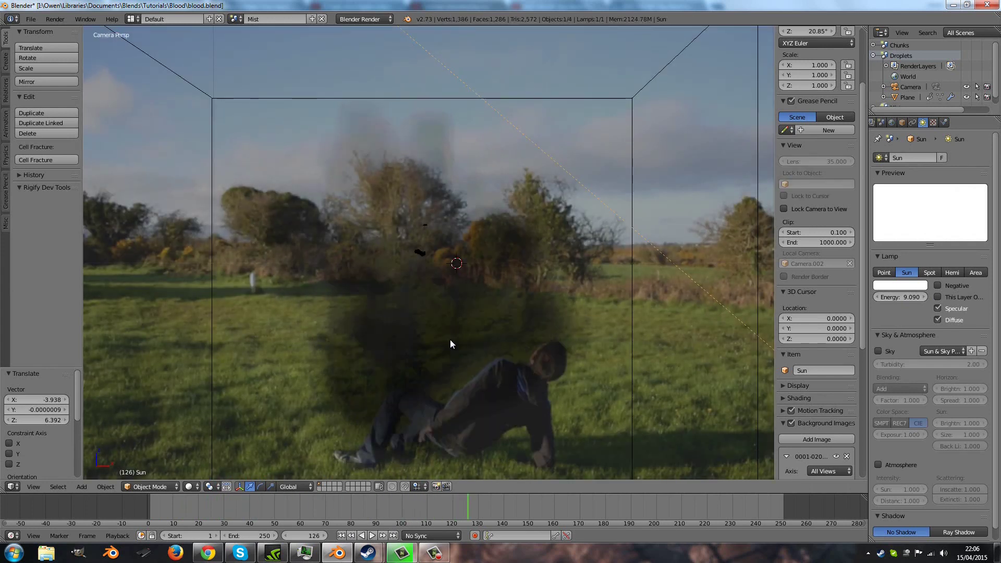
Move the sun lamp further toward the upper left and replay the animation
scroll(450, 340, down, 4)
scroll(450, 339, up, 1)
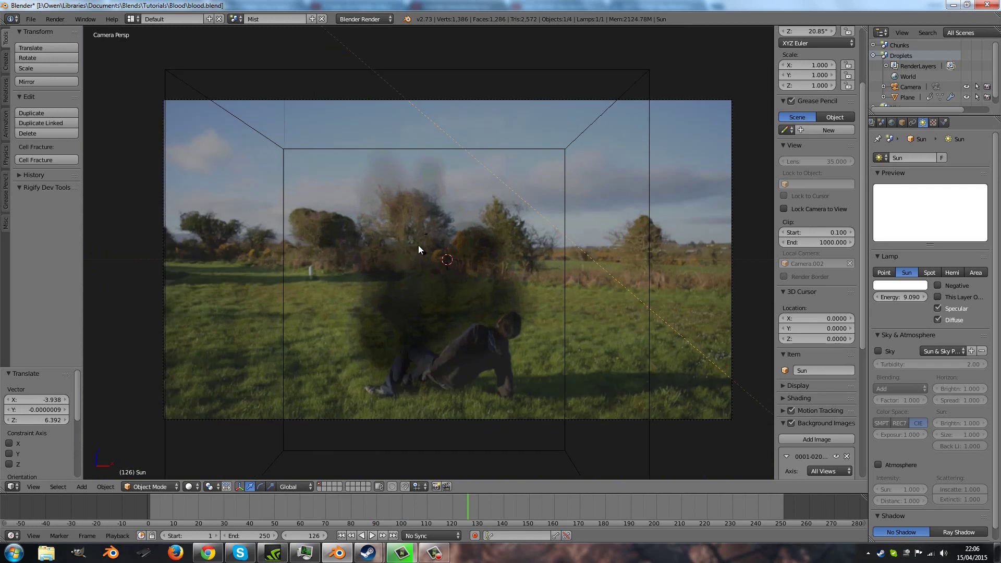
right_click(422, 254)
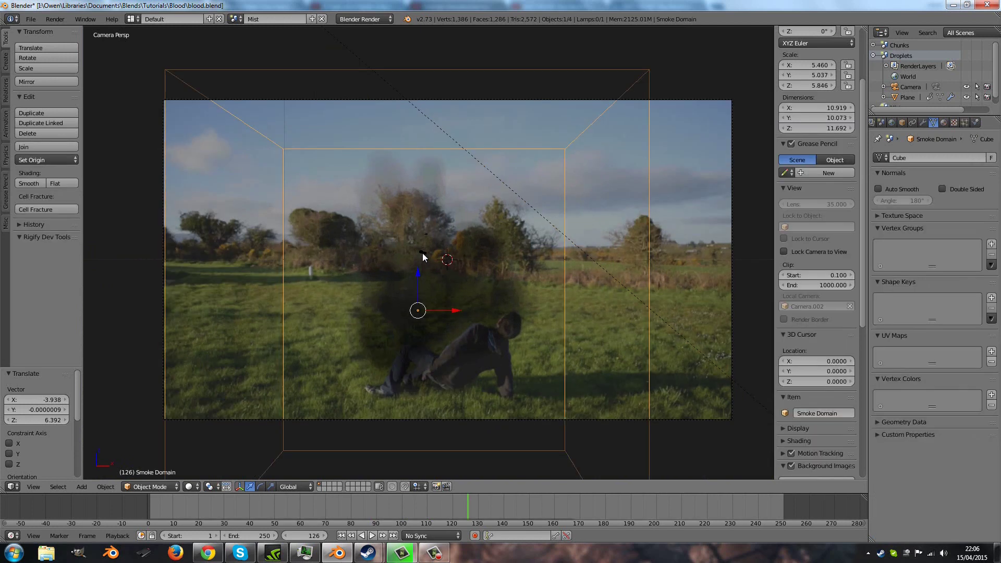
right_click(470, 152)
right_click(471, 152)
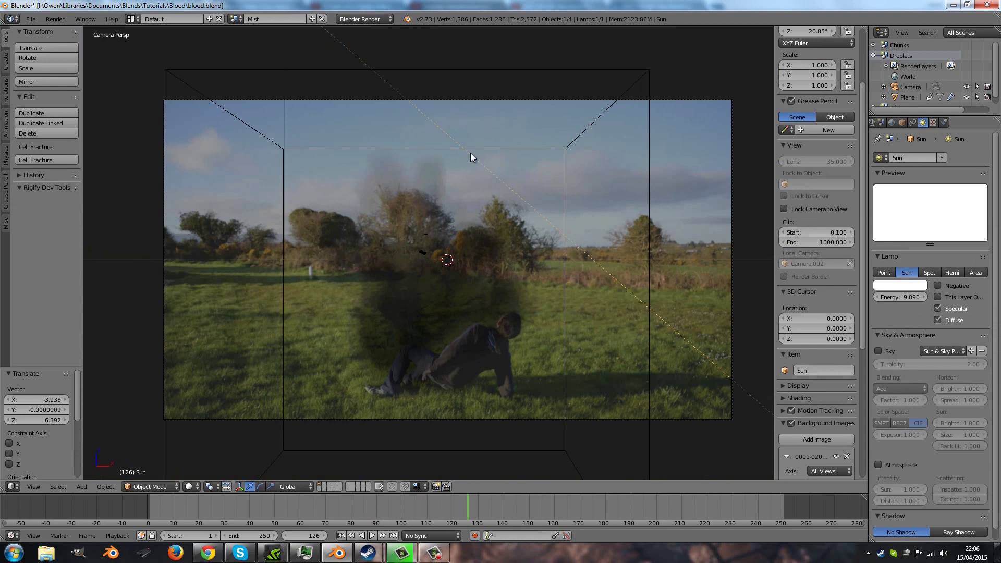
key(g)
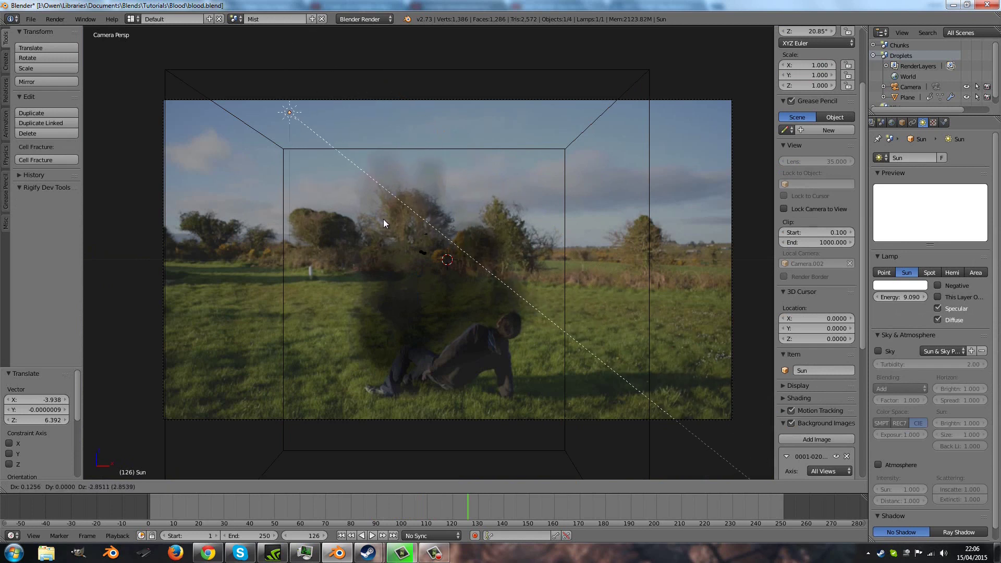
click(357, 201)
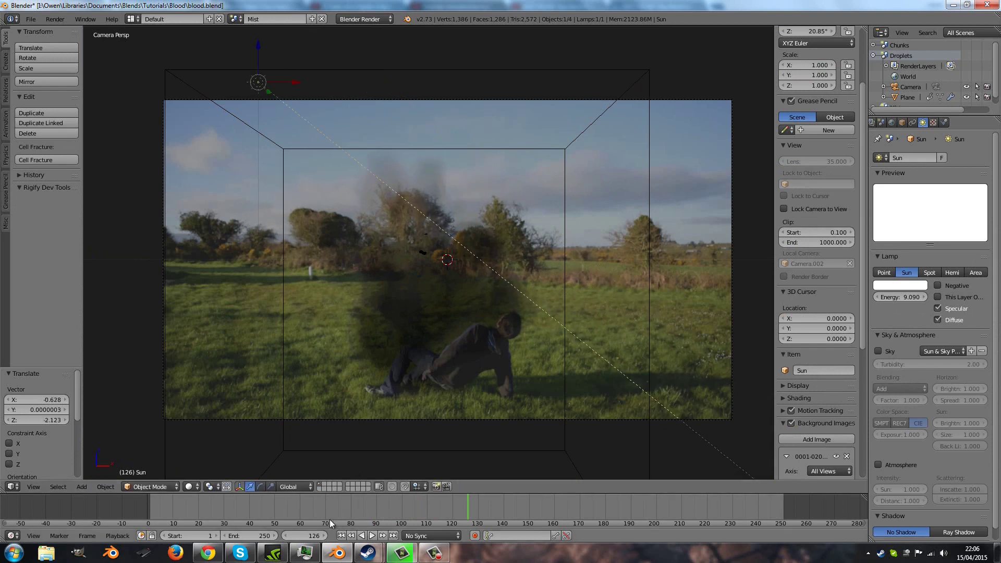
click(342, 535)
key(alt+a)
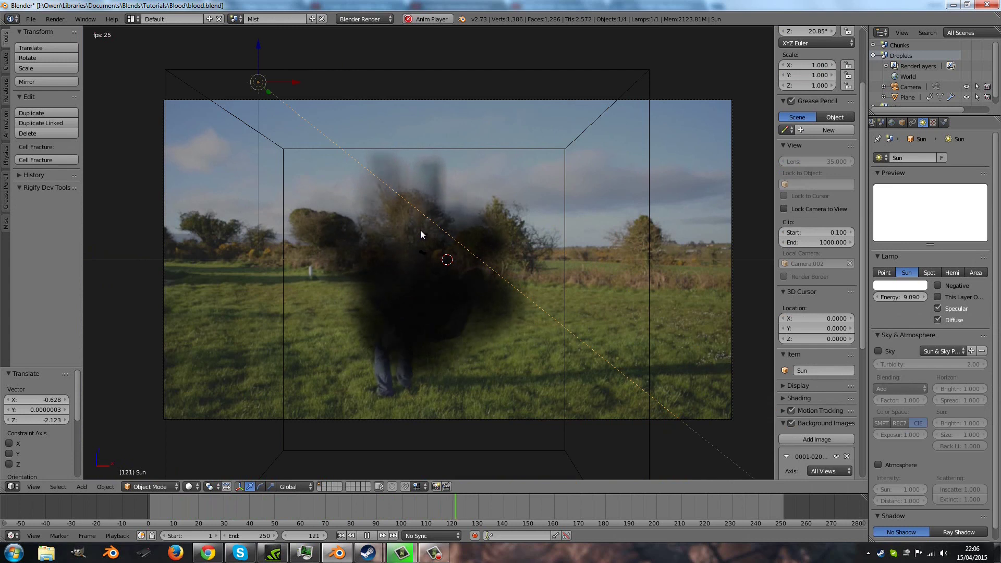
Replay the smoke animation from an earlier frame of the footage
key(alt+a)
right_click(420, 236)
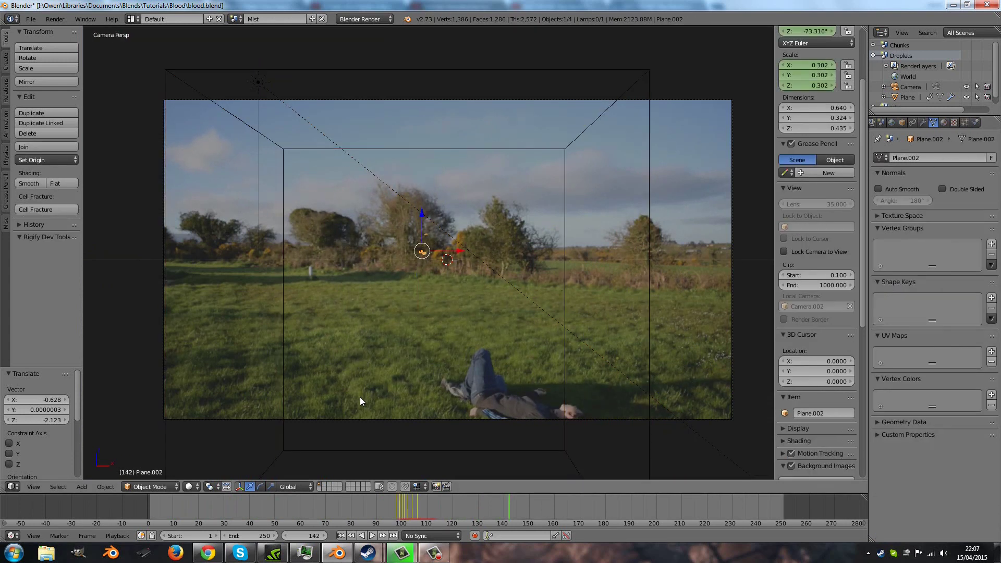
click(277, 517)
key(shift+alt+a)
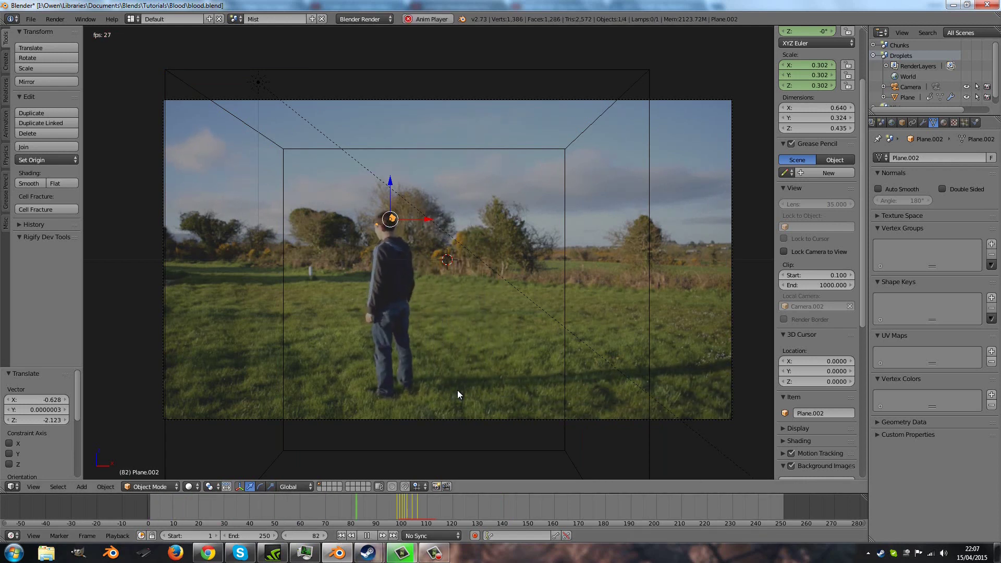
key(shift+alt+a)
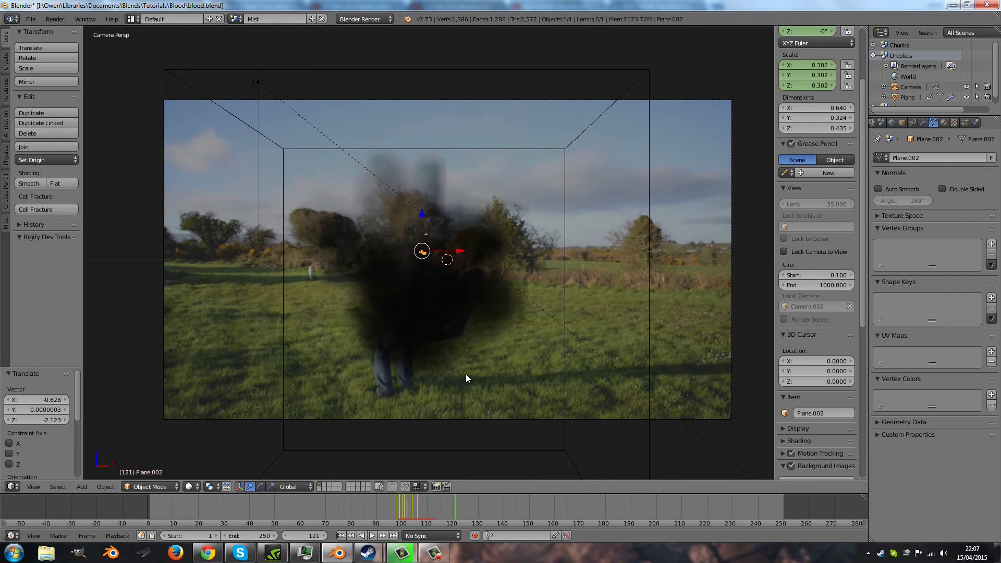
Lower the sun lamp's energy to 8.630 and move the lamp to a new spot
right_click(265, 90)
right_click(258, 83)
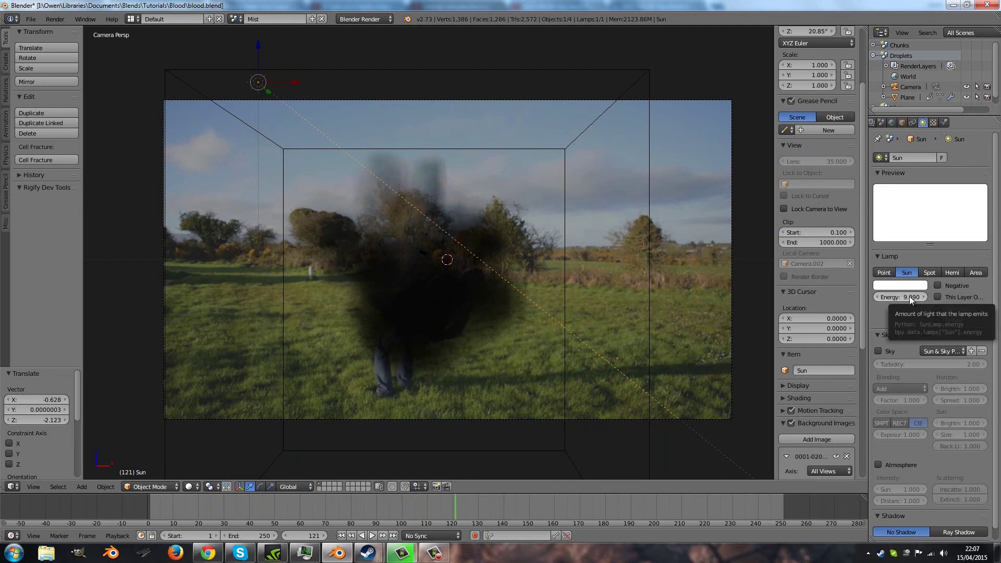
drag(909, 296, 880, 298)
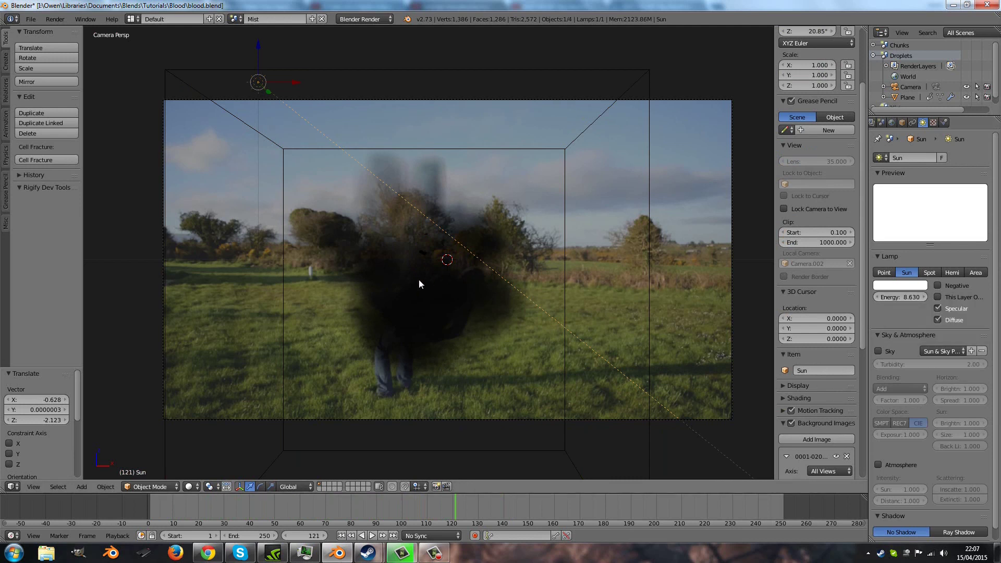
right_click(415, 281)
right_click(436, 227)
key(g)
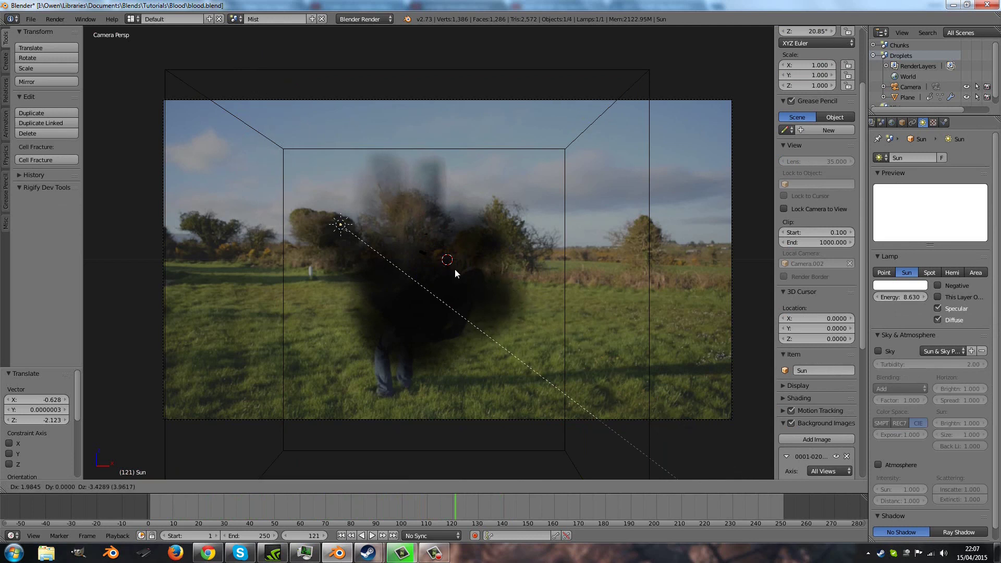
click(499, 292)
Reposition the sun lamp from the top view, about 3.55 along Y, and replay from frame 1
key(KP_7)
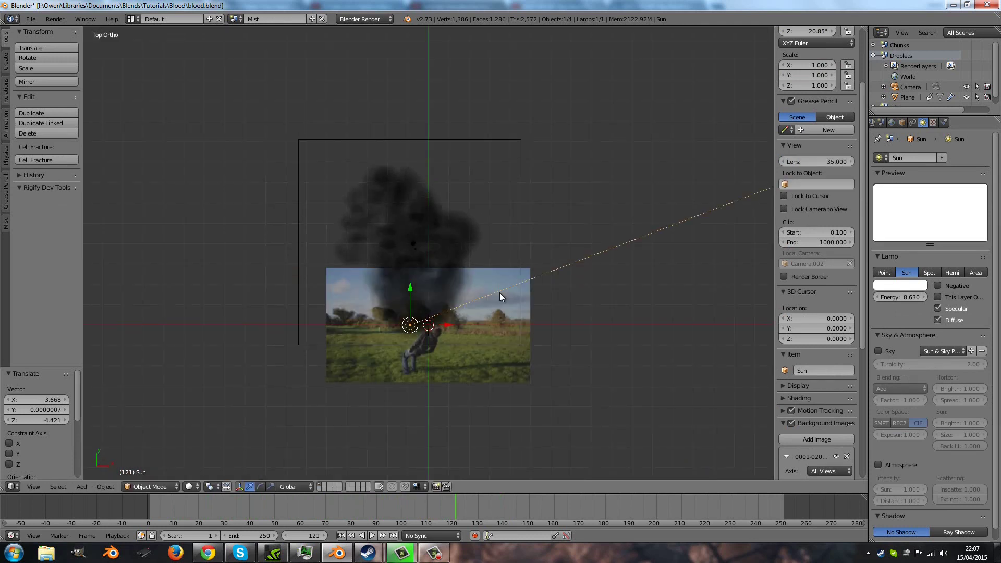
key(g)
click(408, 239)
key(KP_1)
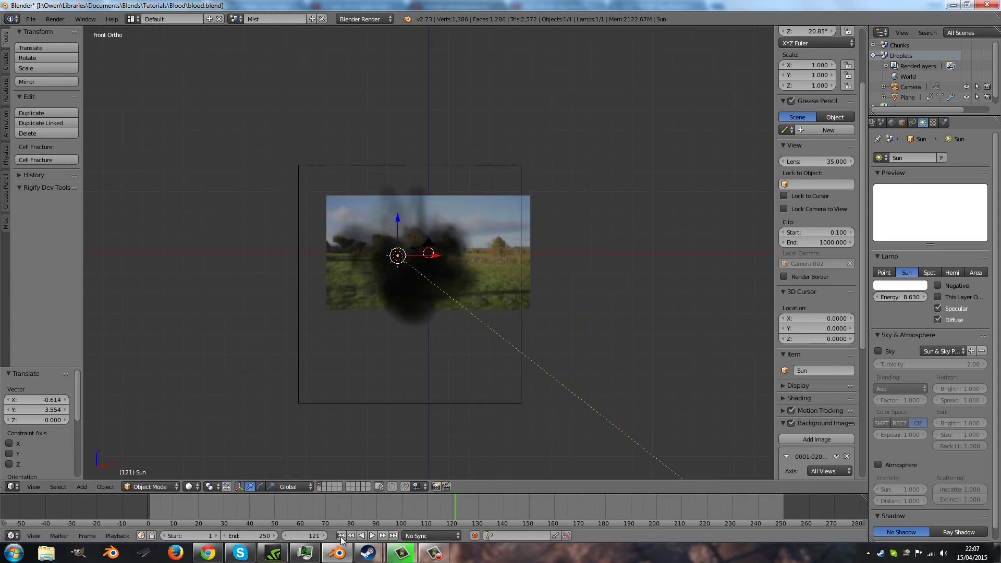
click(341, 536)
key(alt+a)
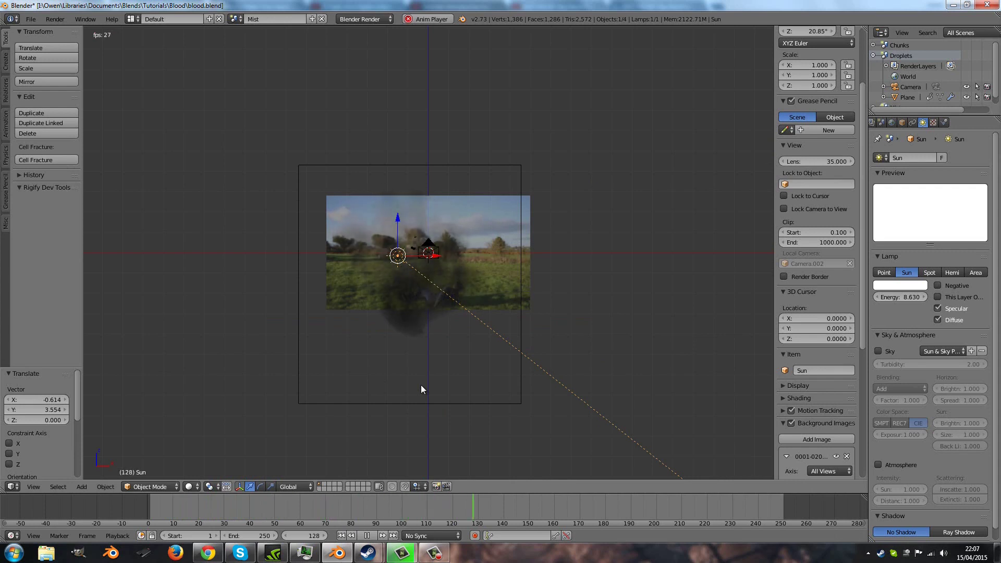
Replay the animation to preview the white smoke
key(alt+a)
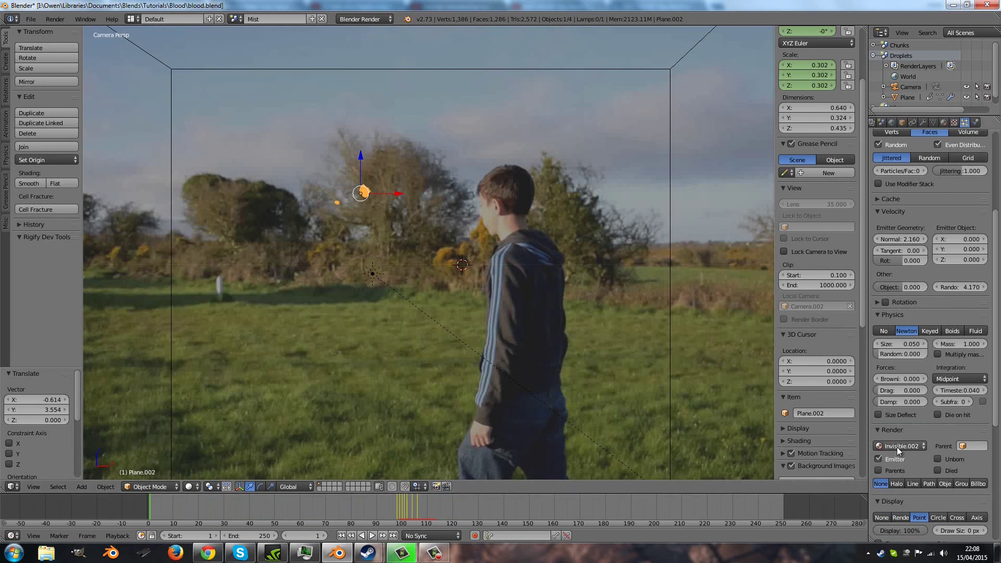
key(alt+a)
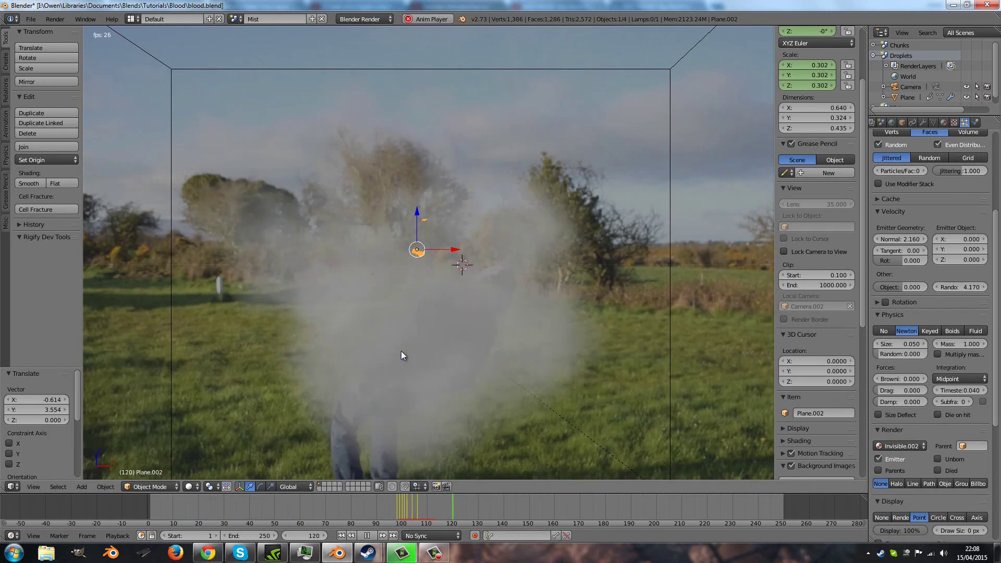
key(alt+a)
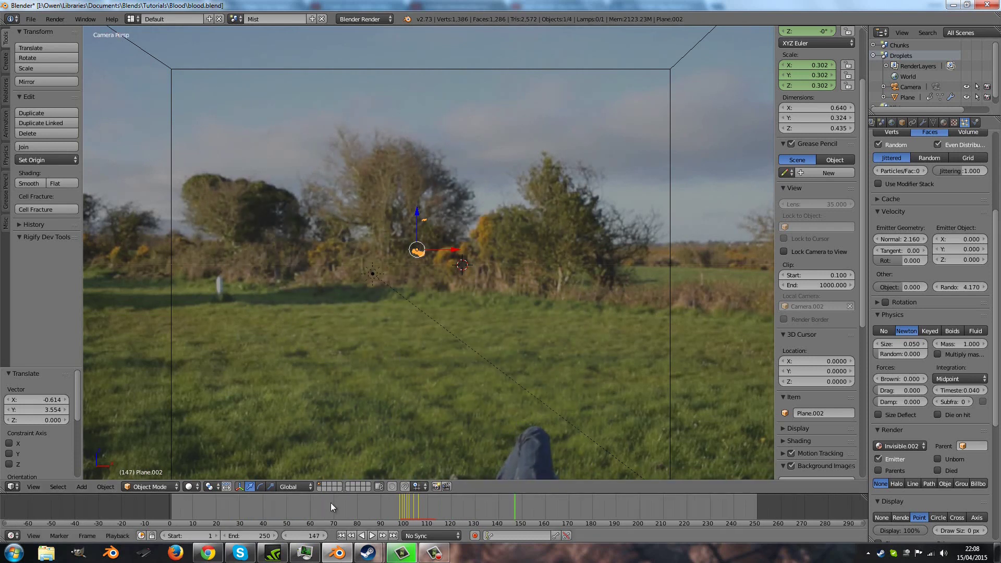
Go to frame 65 and show the emitter plane's physics settings
scroll(330, 503, down, 1)
click(330, 502)
scroll(389, 376, down, 3)
scroll(397, 363, up, 2)
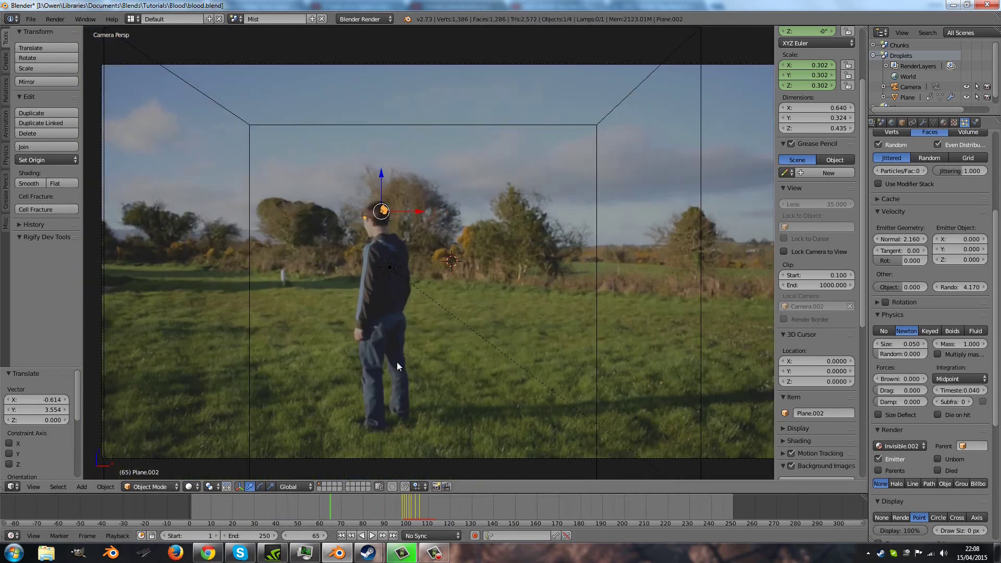
click(975, 122)
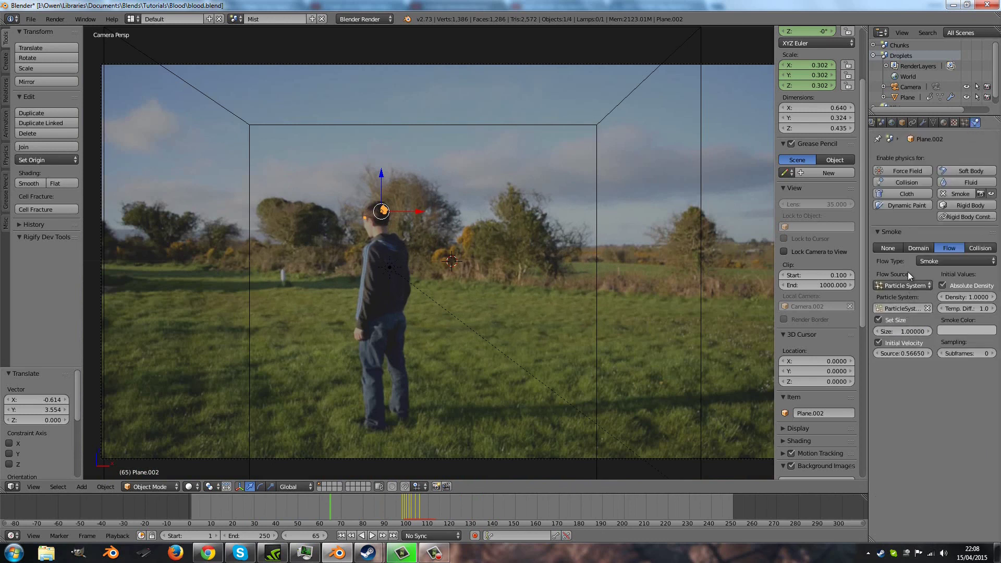
Set the smoke domain's divisions to 64 and replay the simulation from frame 1
right_click(596, 244)
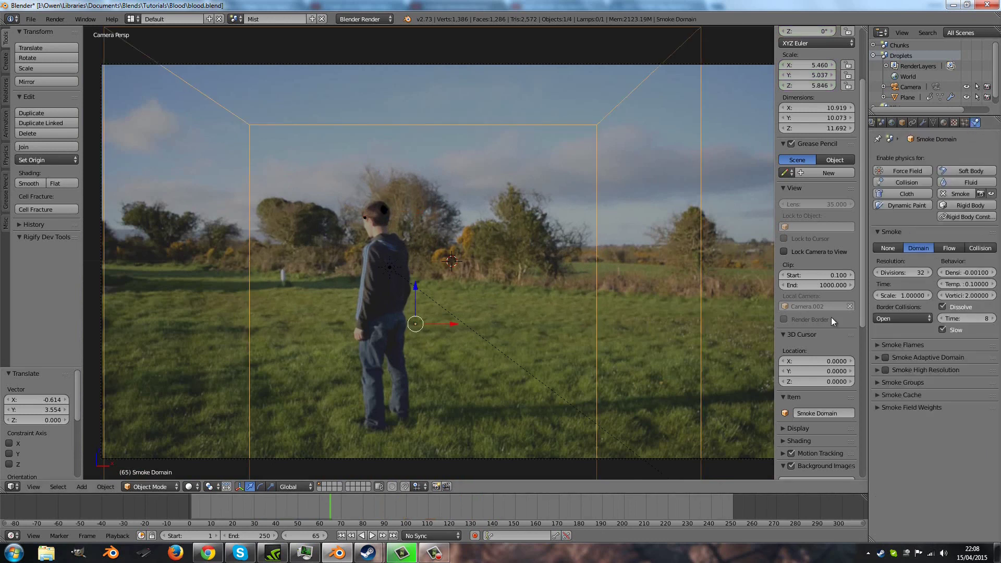
click(900, 272)
text(64)
key(Return)
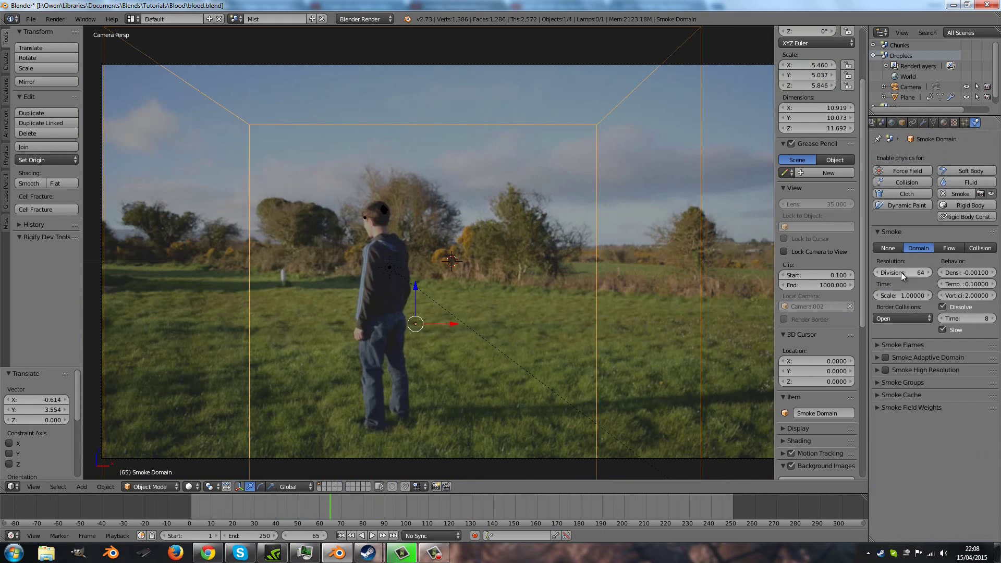
click(341, 536)
key(alt+a)
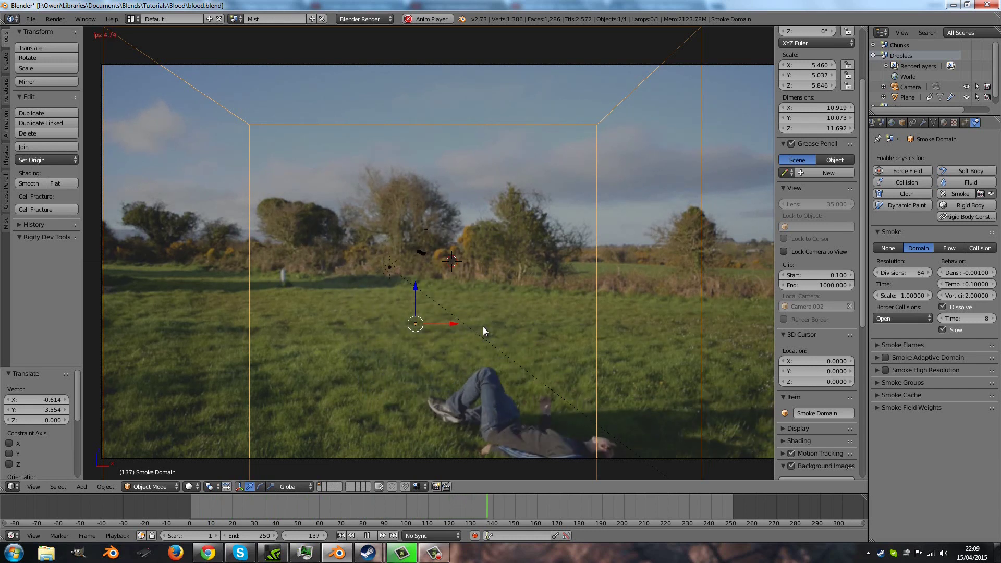
Move the sun lamp about -2.95 on X and 3.79 up, then replay the animation
key(alt+a)
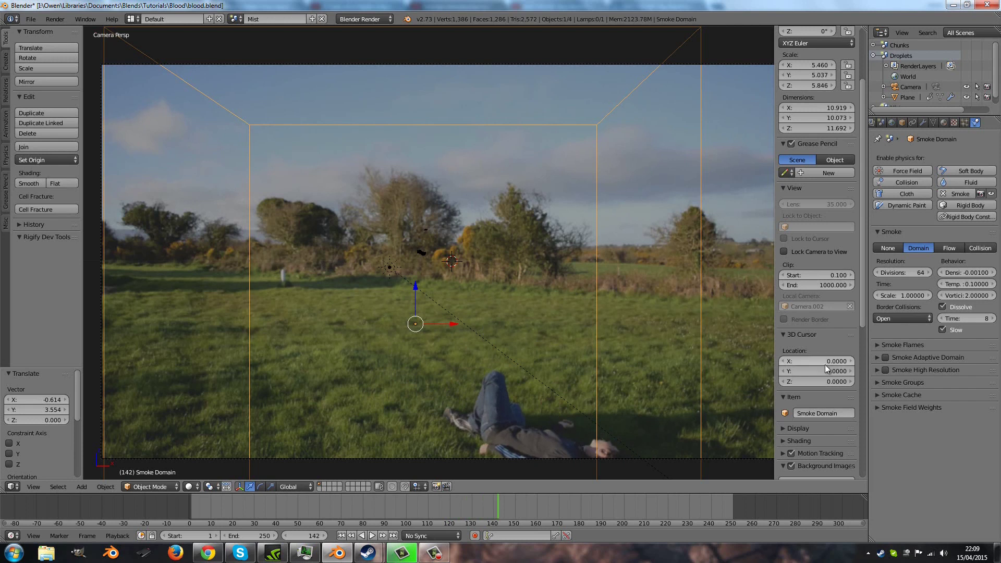
click(885, 357)
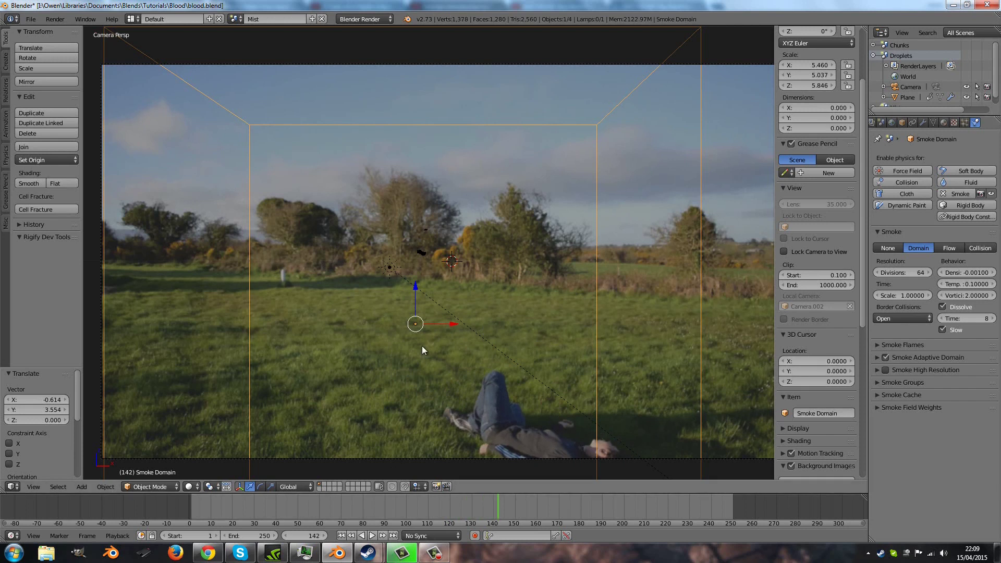
right_click(430, 301)
key(g)
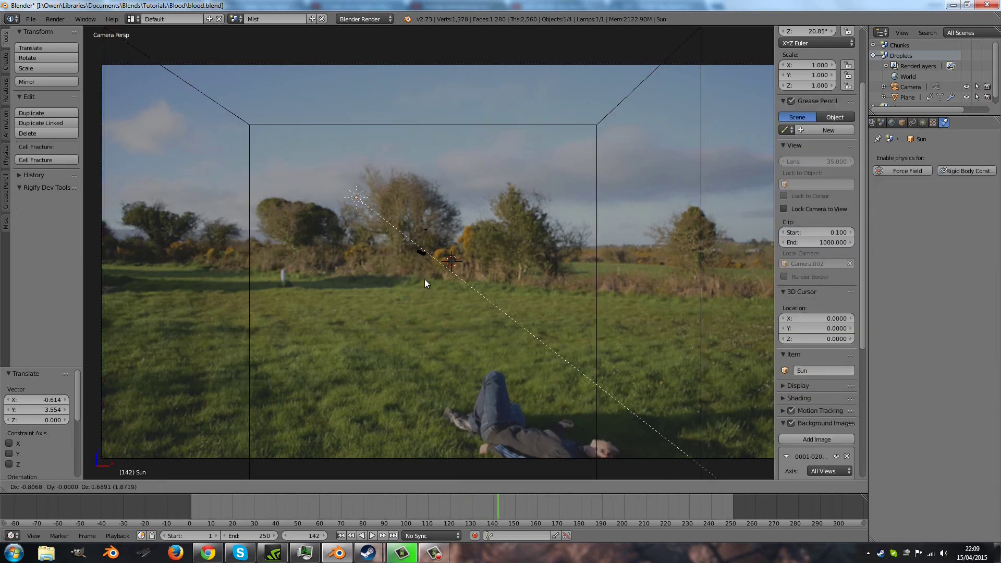
click(340, 204)
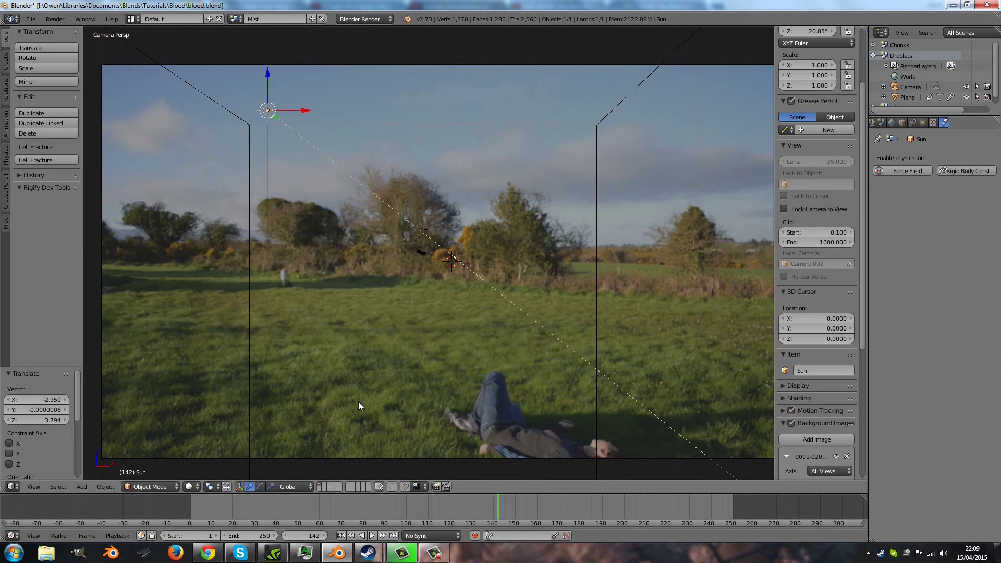
click(341, 535)
key(alt+a)
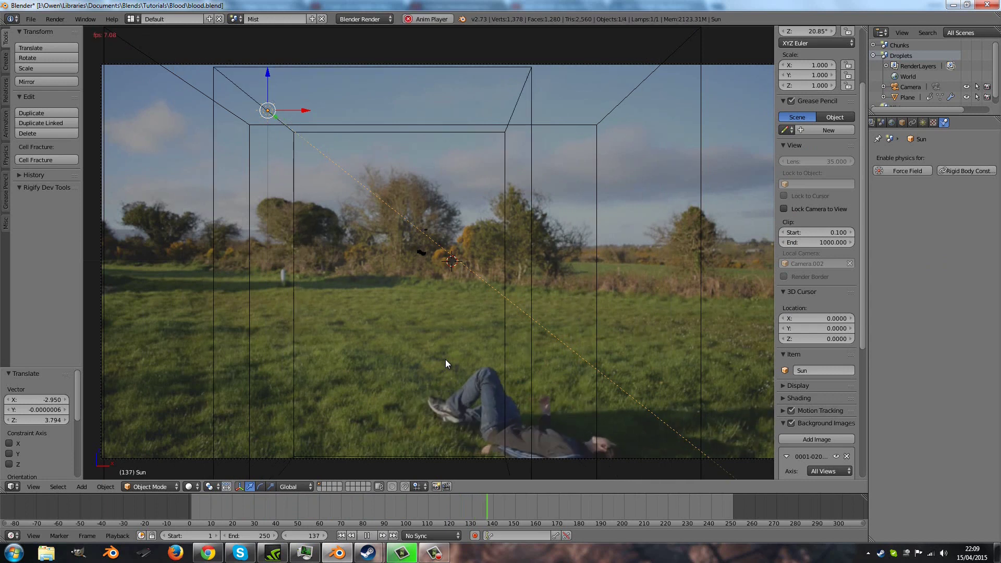
key(alt+a)
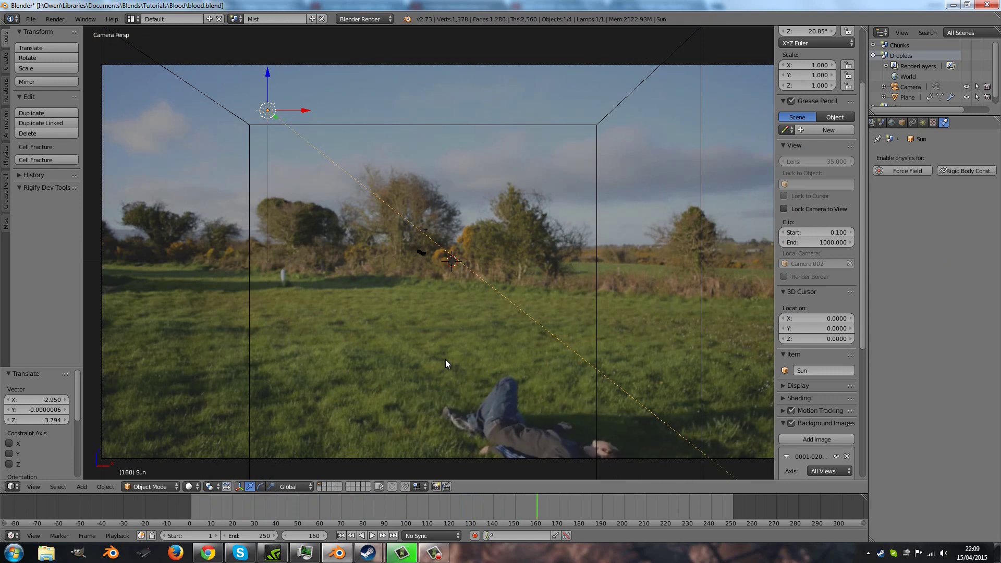
Bake the smoke domain's Smoke Cache for frames 1–250 and play the baked result
click(342, 535)
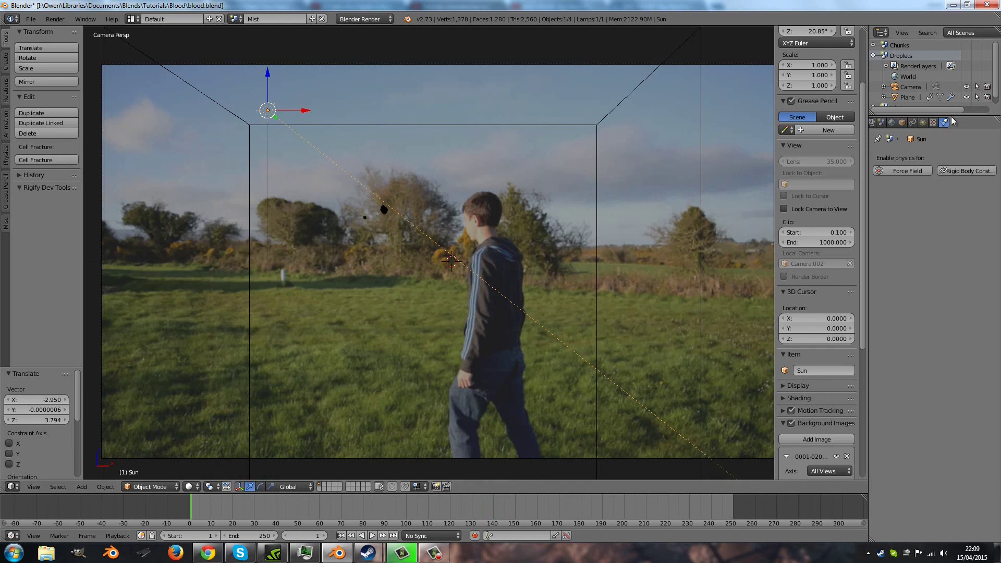
right_click(384, 211)
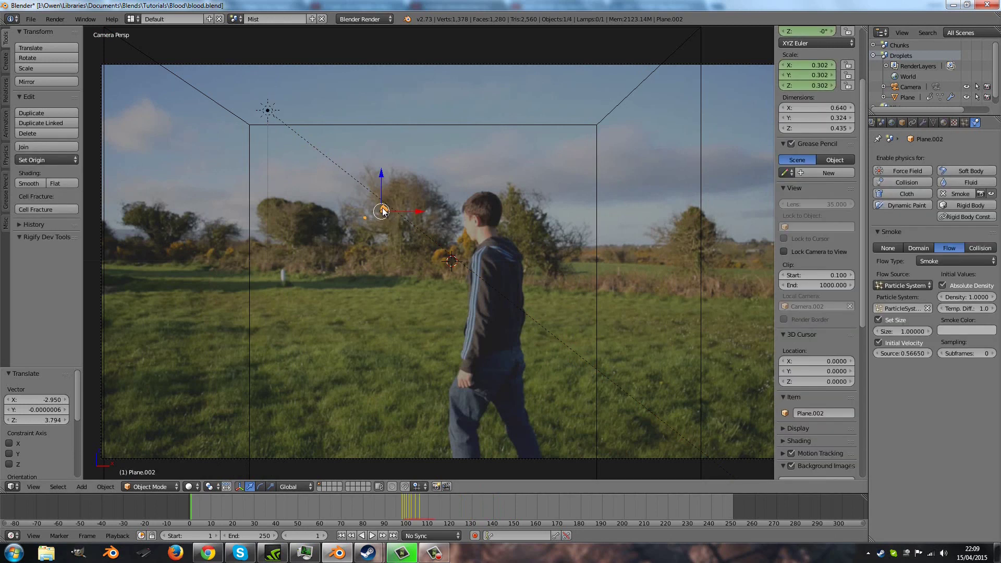
right_click(423, 296)
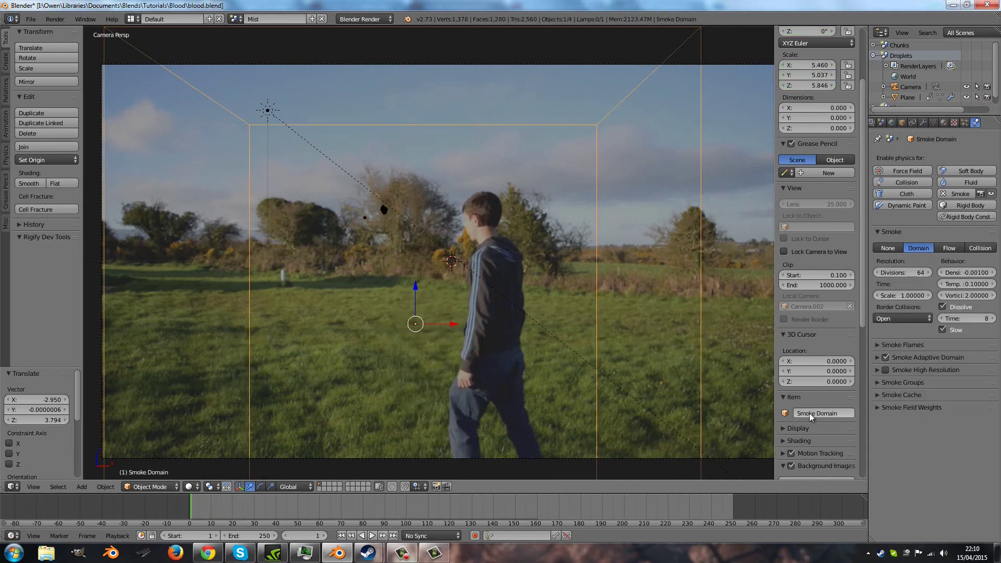
click(877, 395)
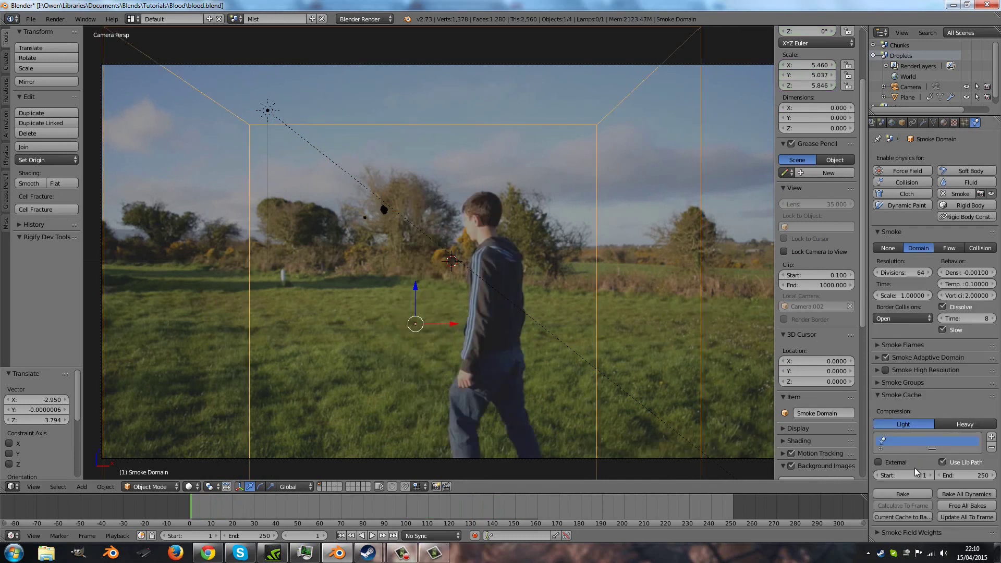
click(905, 496)
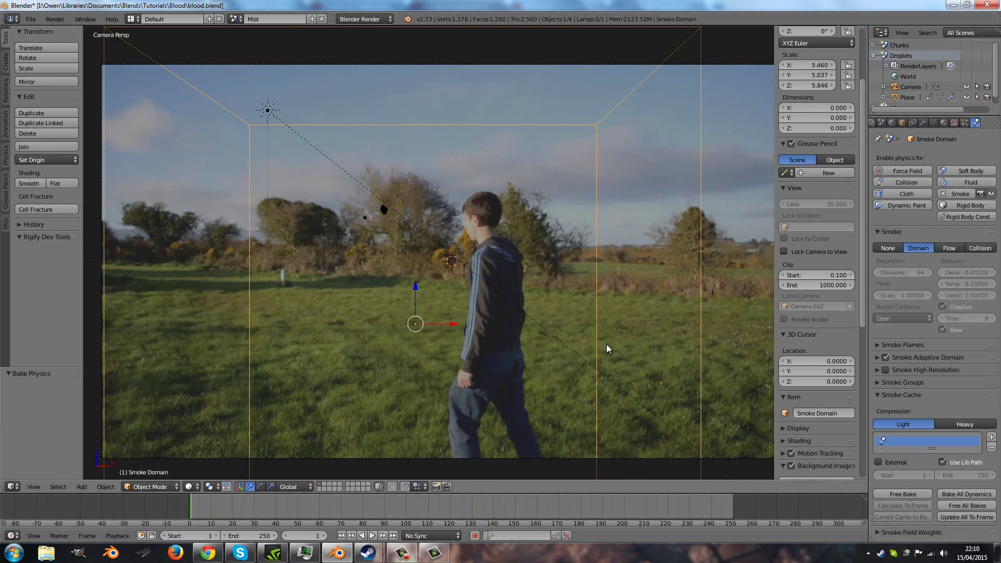
key(alt+a)
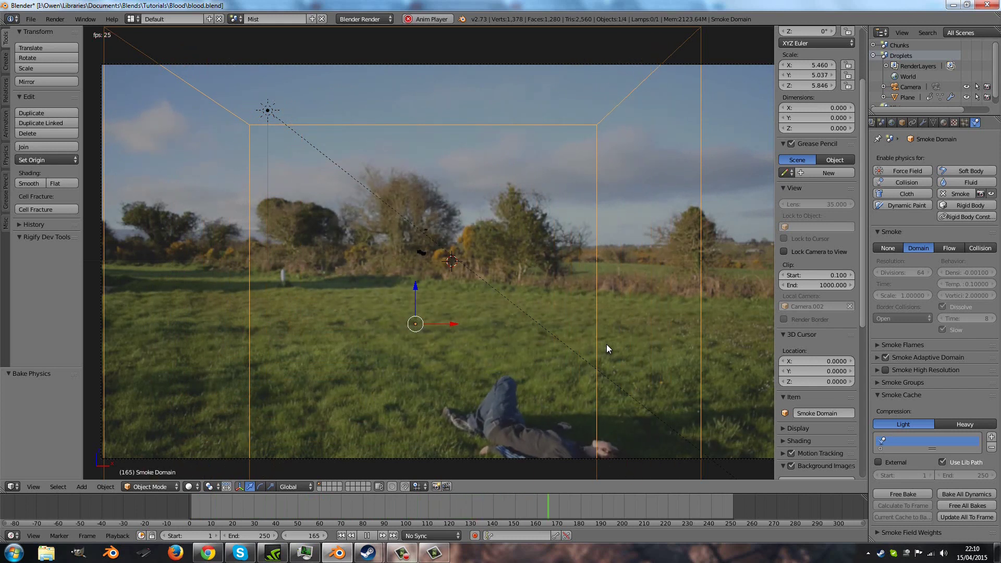
key(alt+a)
key(shift+Left)
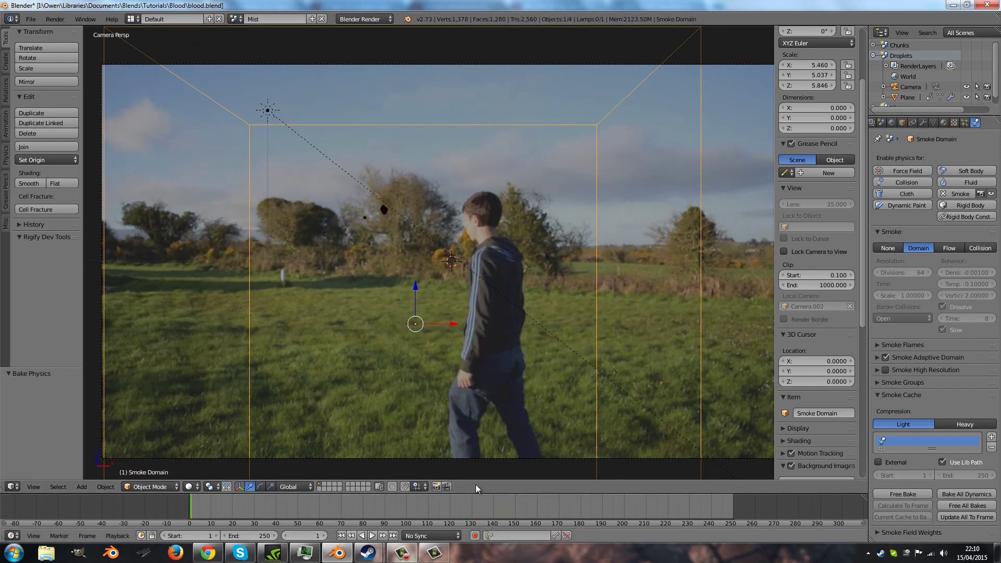